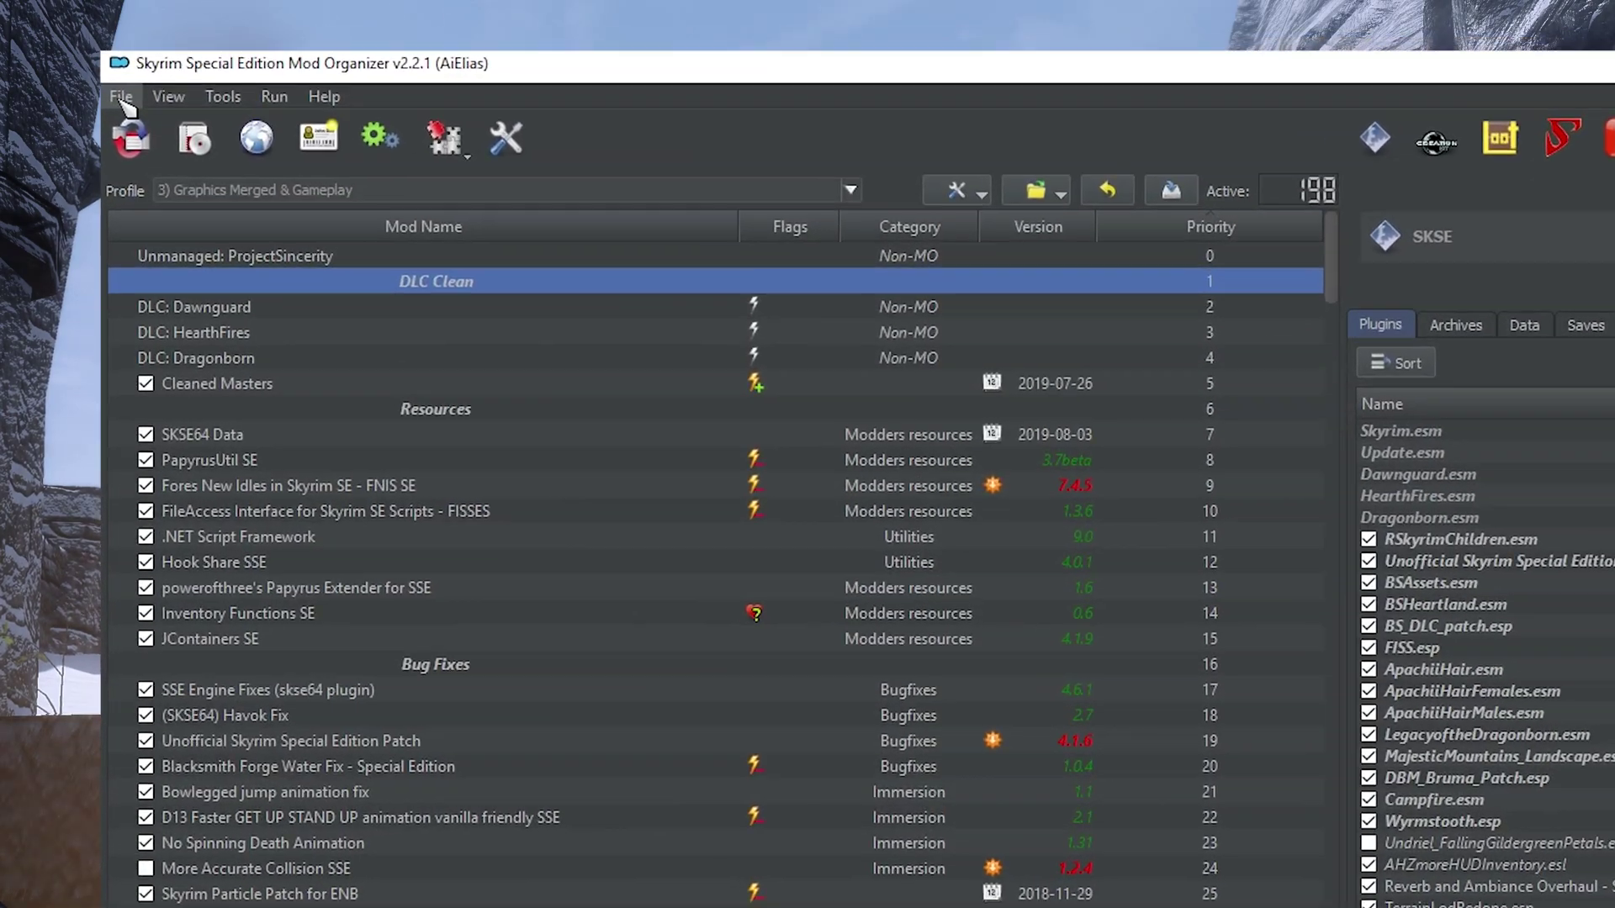
Examine the commands for changing game, installing mods, customizing toolbars, managing profiles and tools, and getting help
{"action": "left_click", "coordinate": [129, 68]}
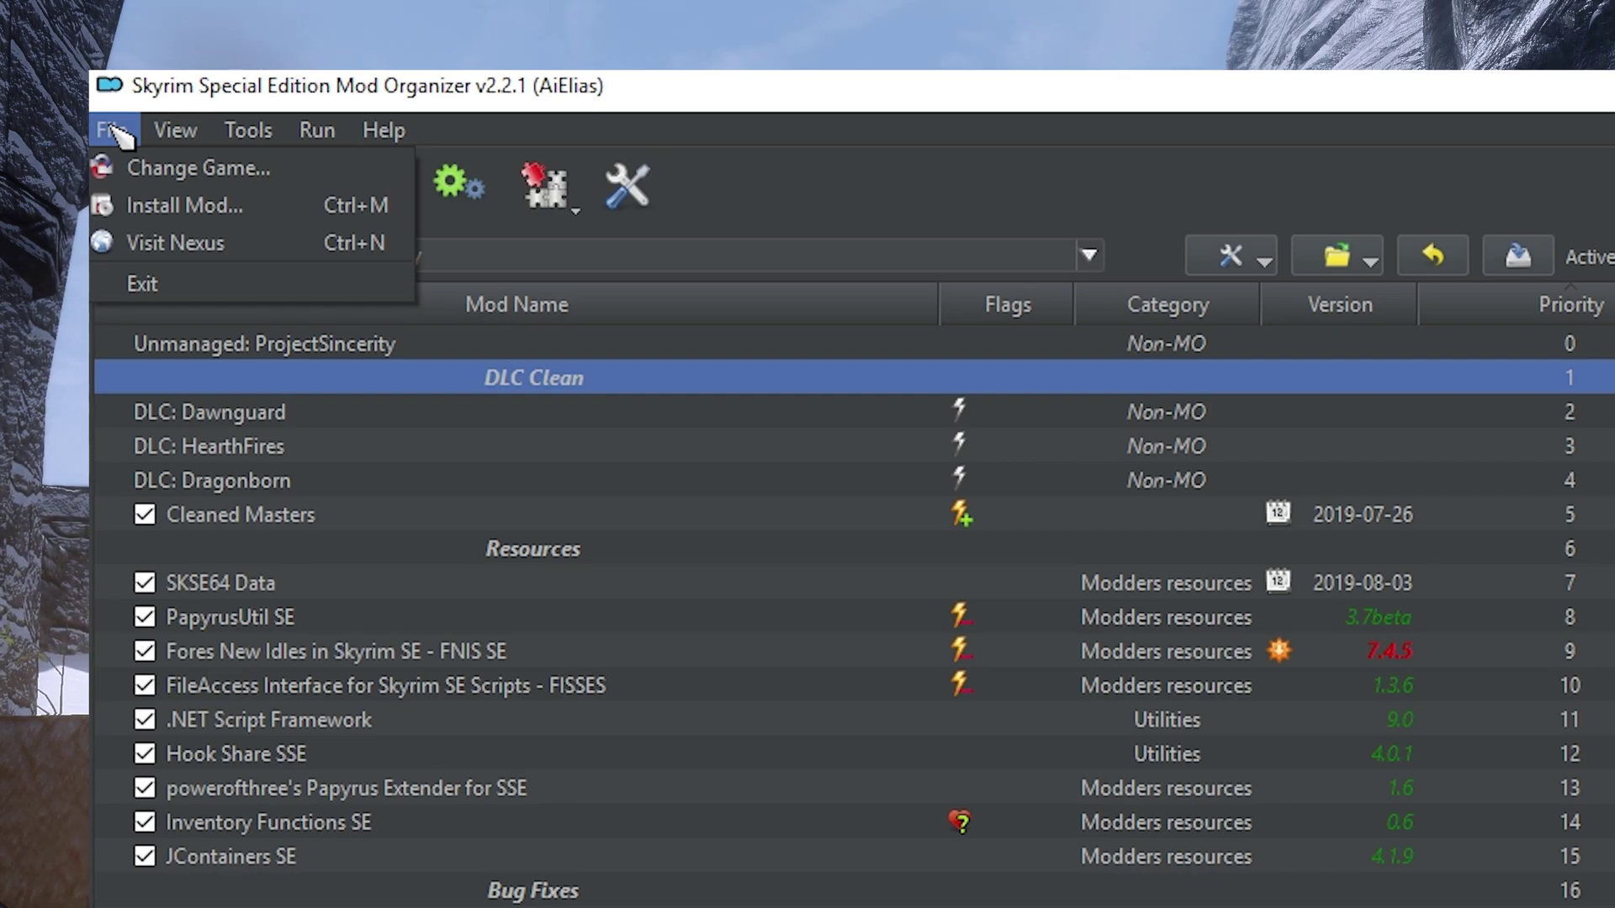
{"action": "left_click", "coordinate": [118, 134]}
{"action": "left_click", "coordinate": [168, 131]}
{"action": "mouse_move", "coordinate": [173, 179]}
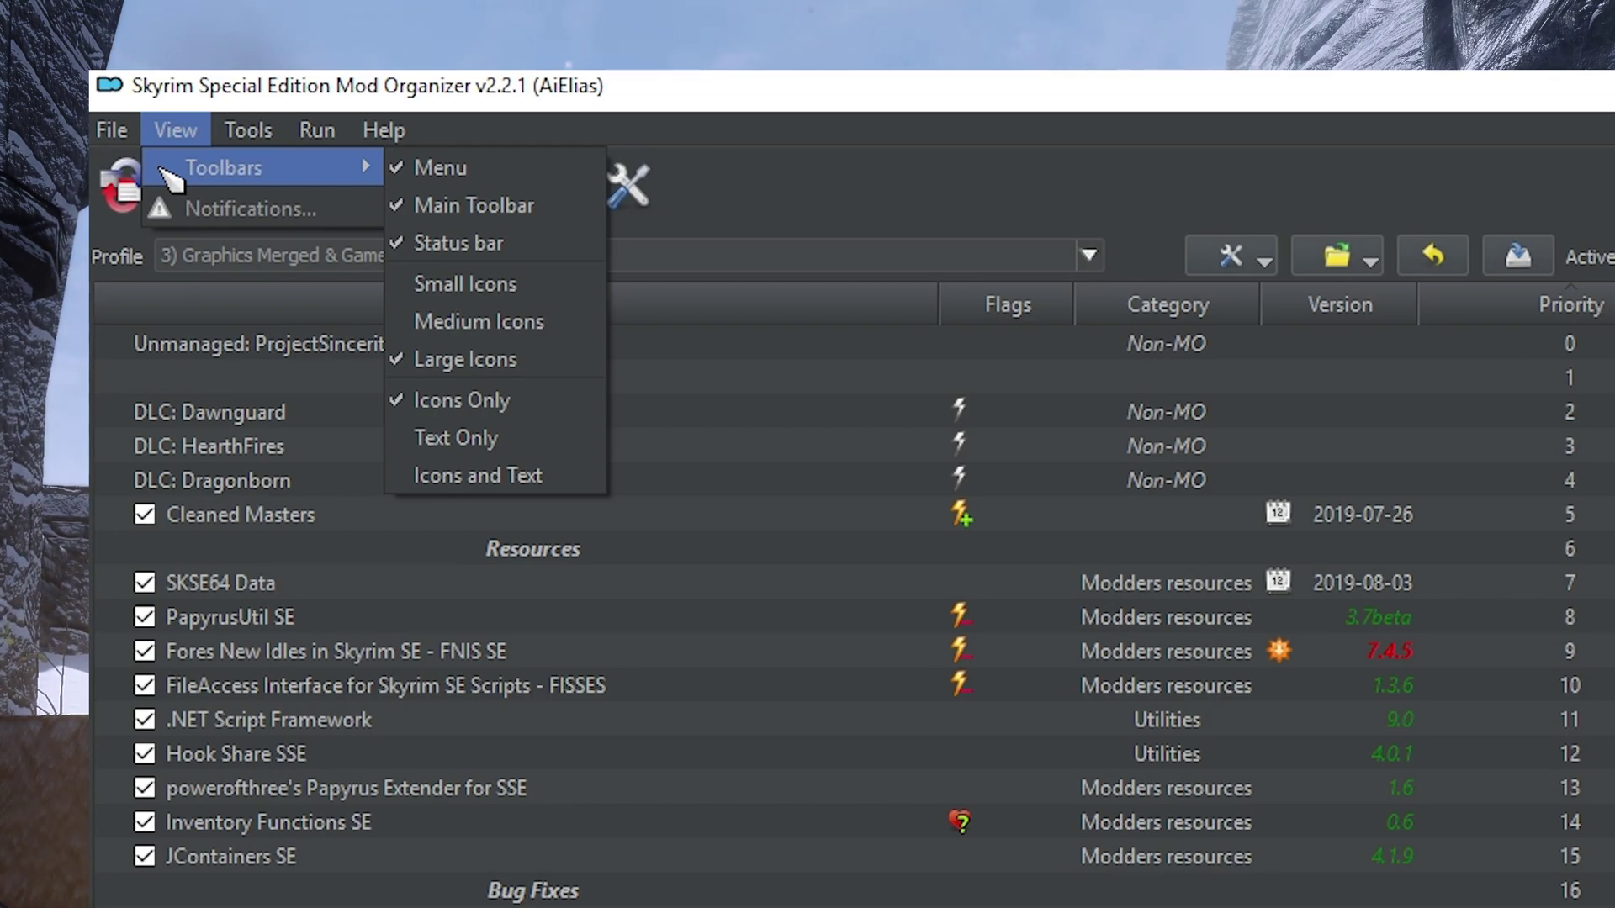
{"action": "left_click", "coordinate": [901, 206]}
{"action": "right_click", "coordinate": [827, 137]}
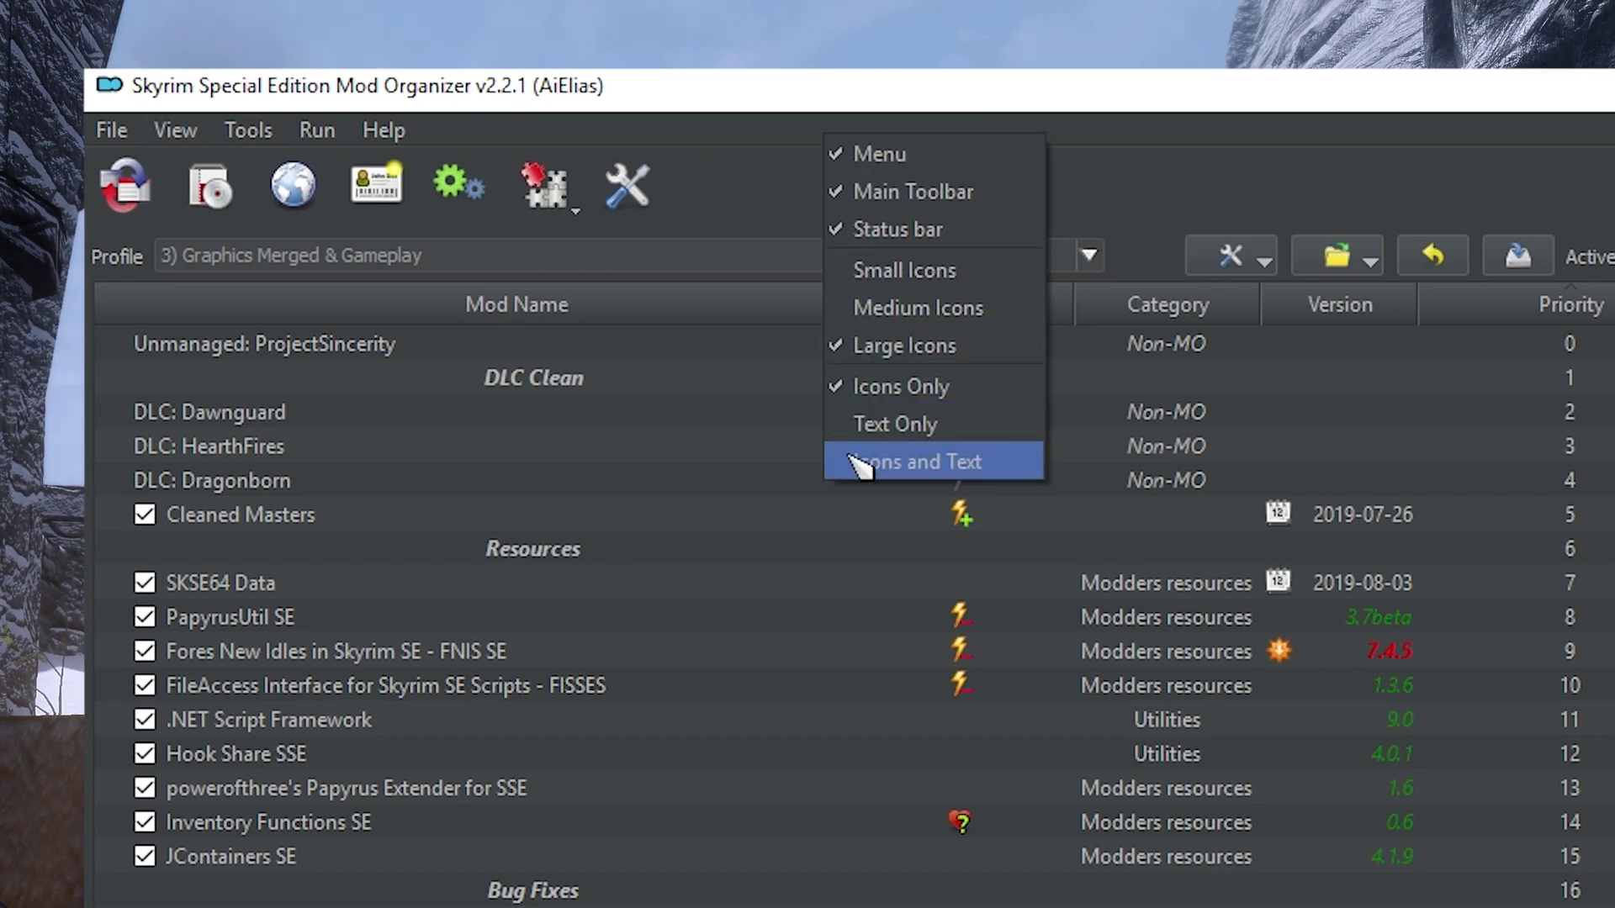
{"action": "left_click", "coordinate": [175, 130]}
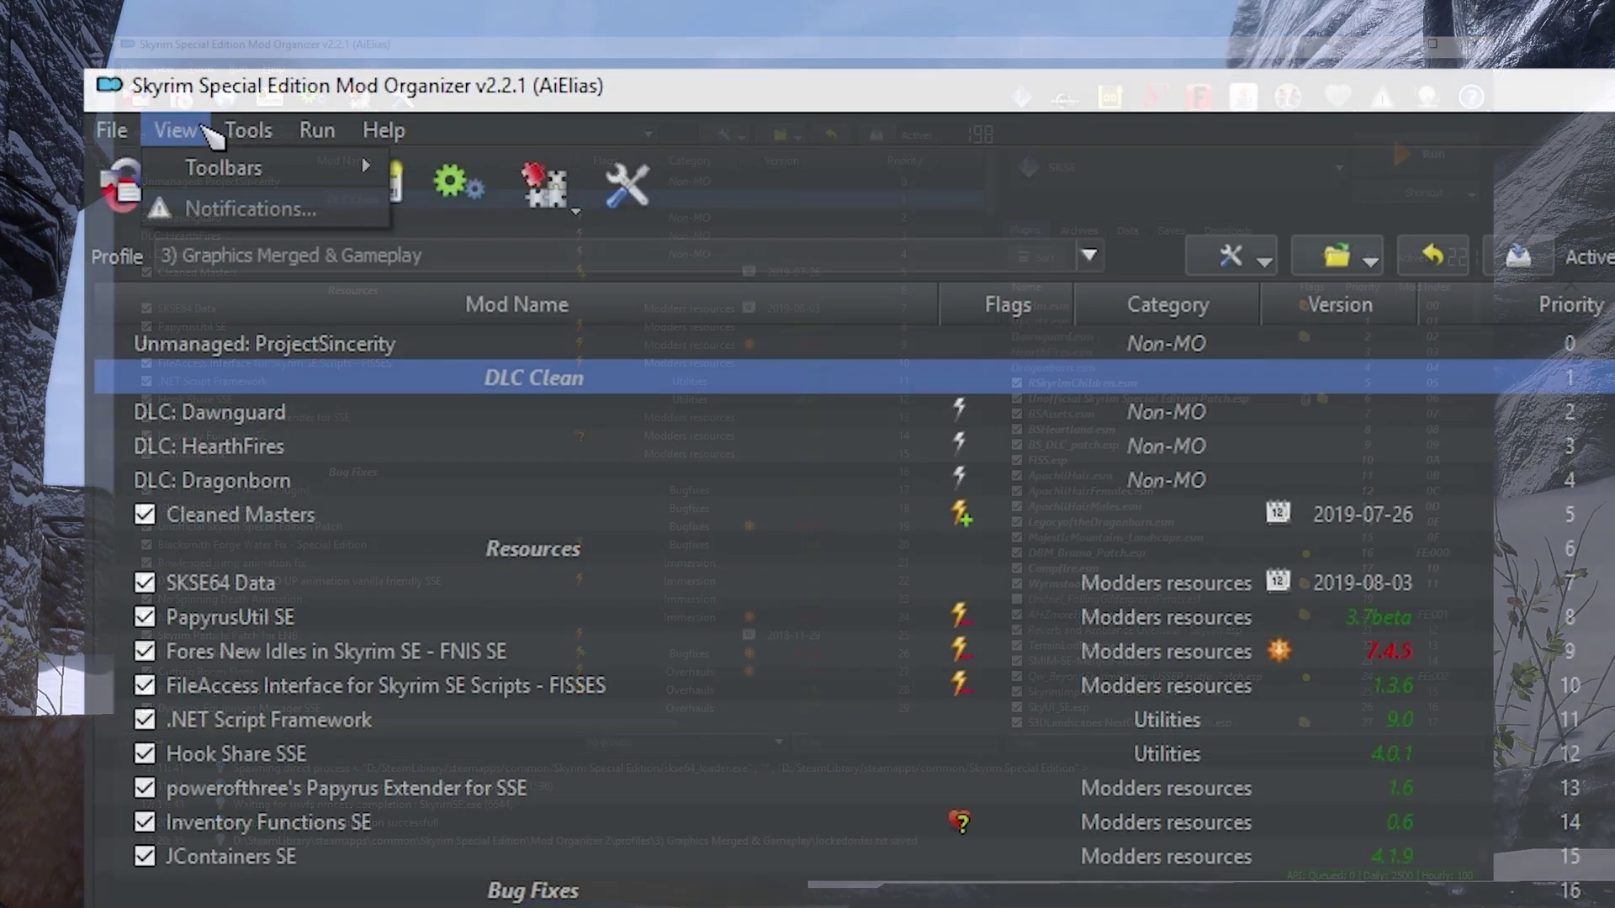
{"action": "mouse_move", "coordinate": [202, 67]}
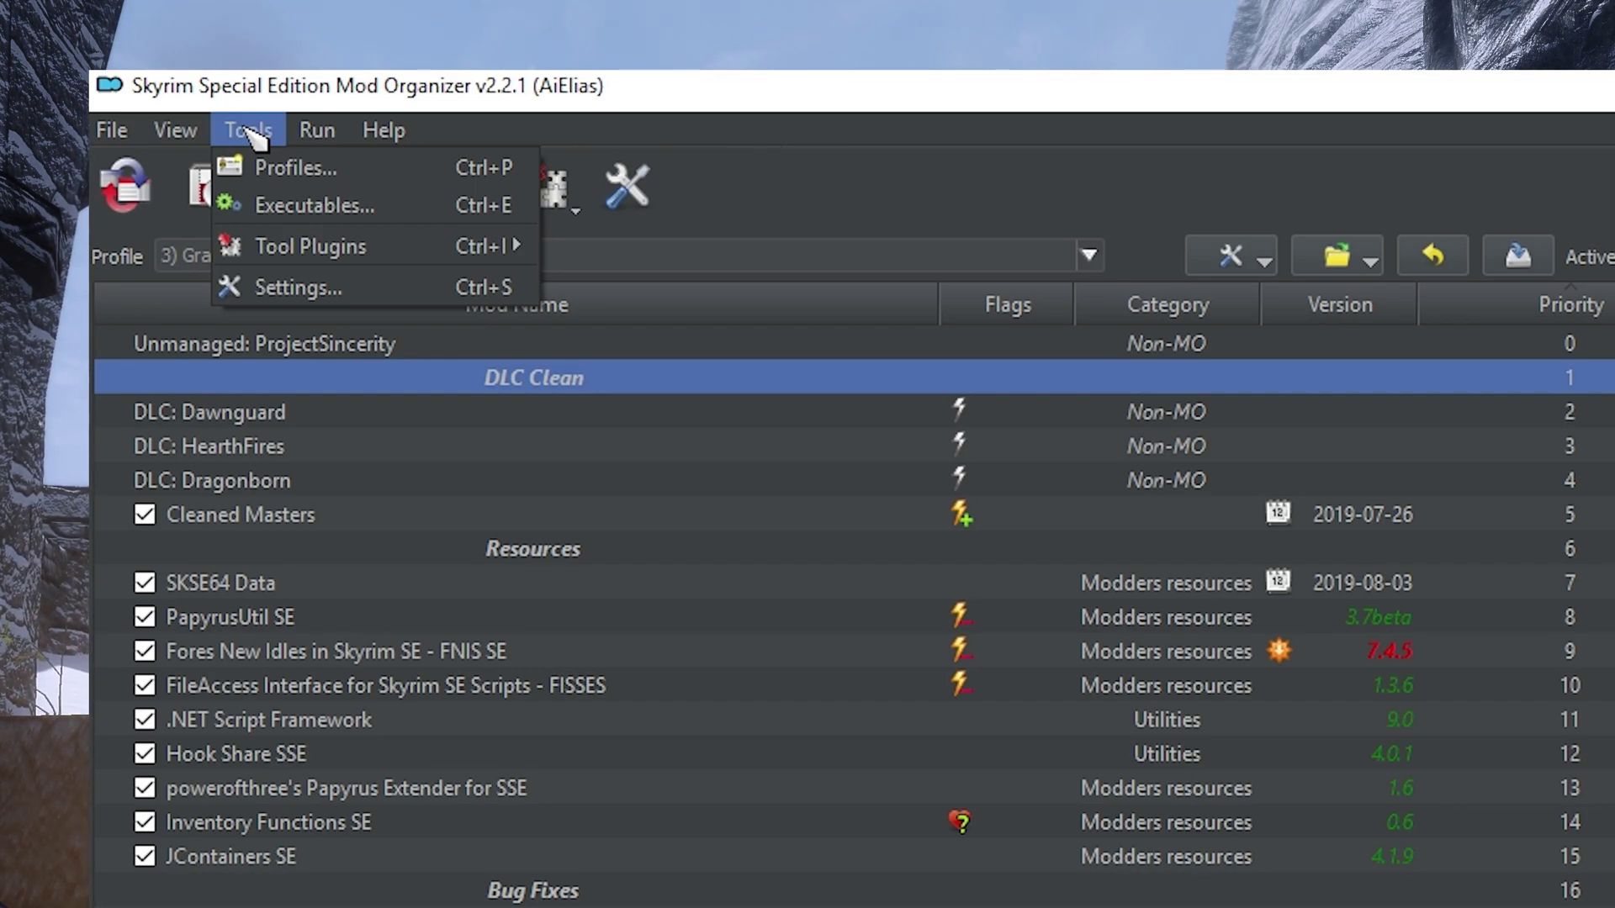
{"action": "mouse_move", "coordinate": [305, 131]}
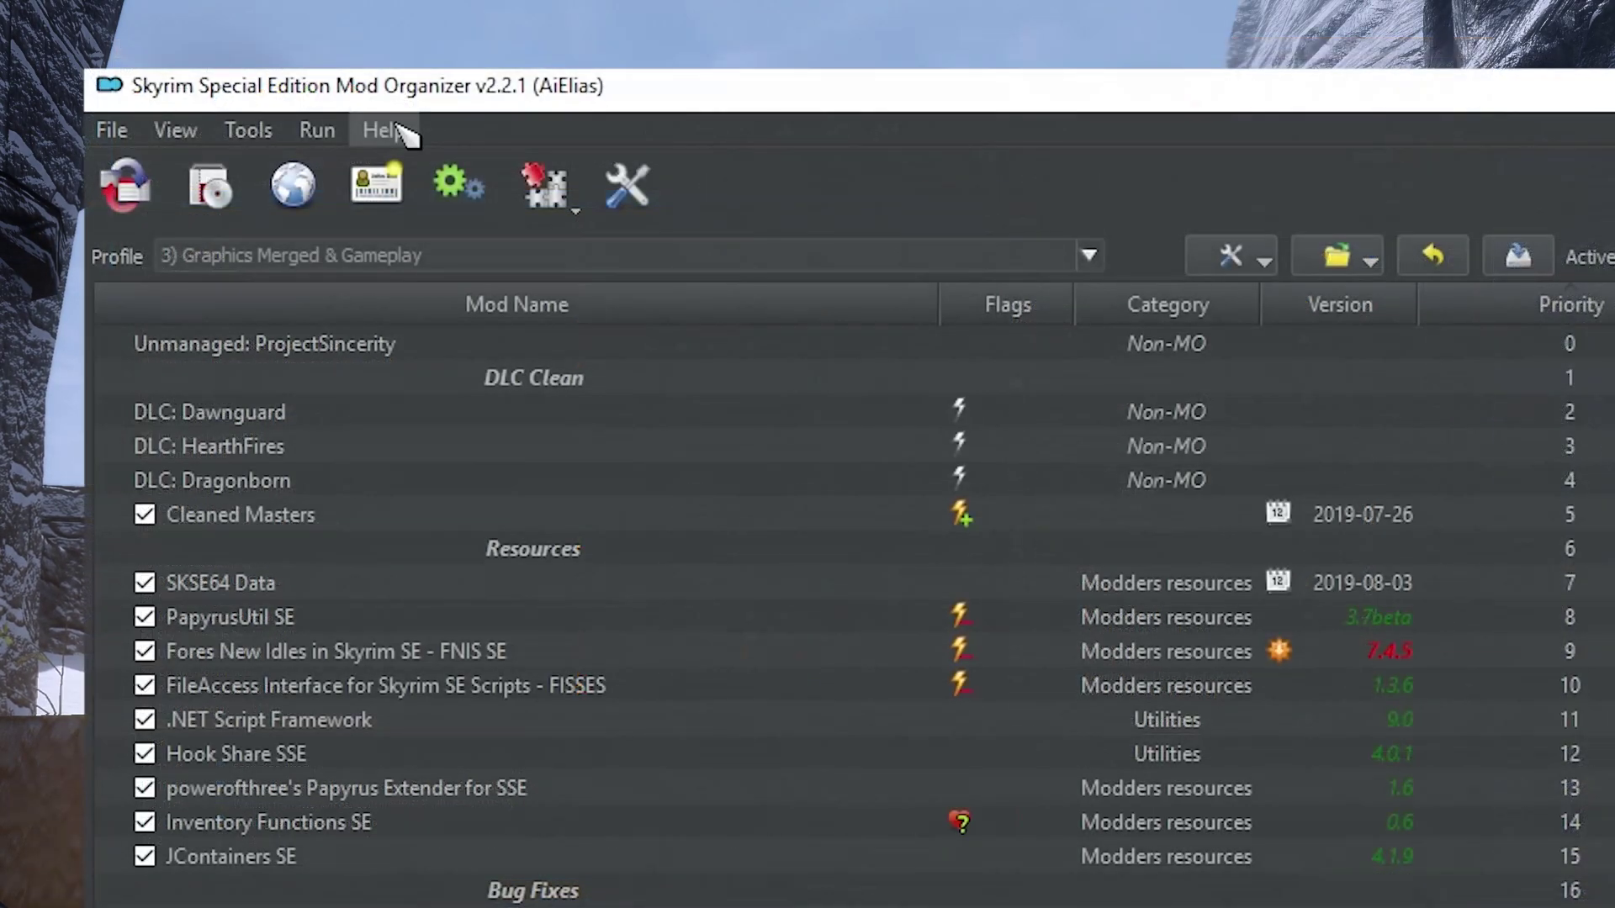
{"action": "left_click", "coordinate": [280, 68]}
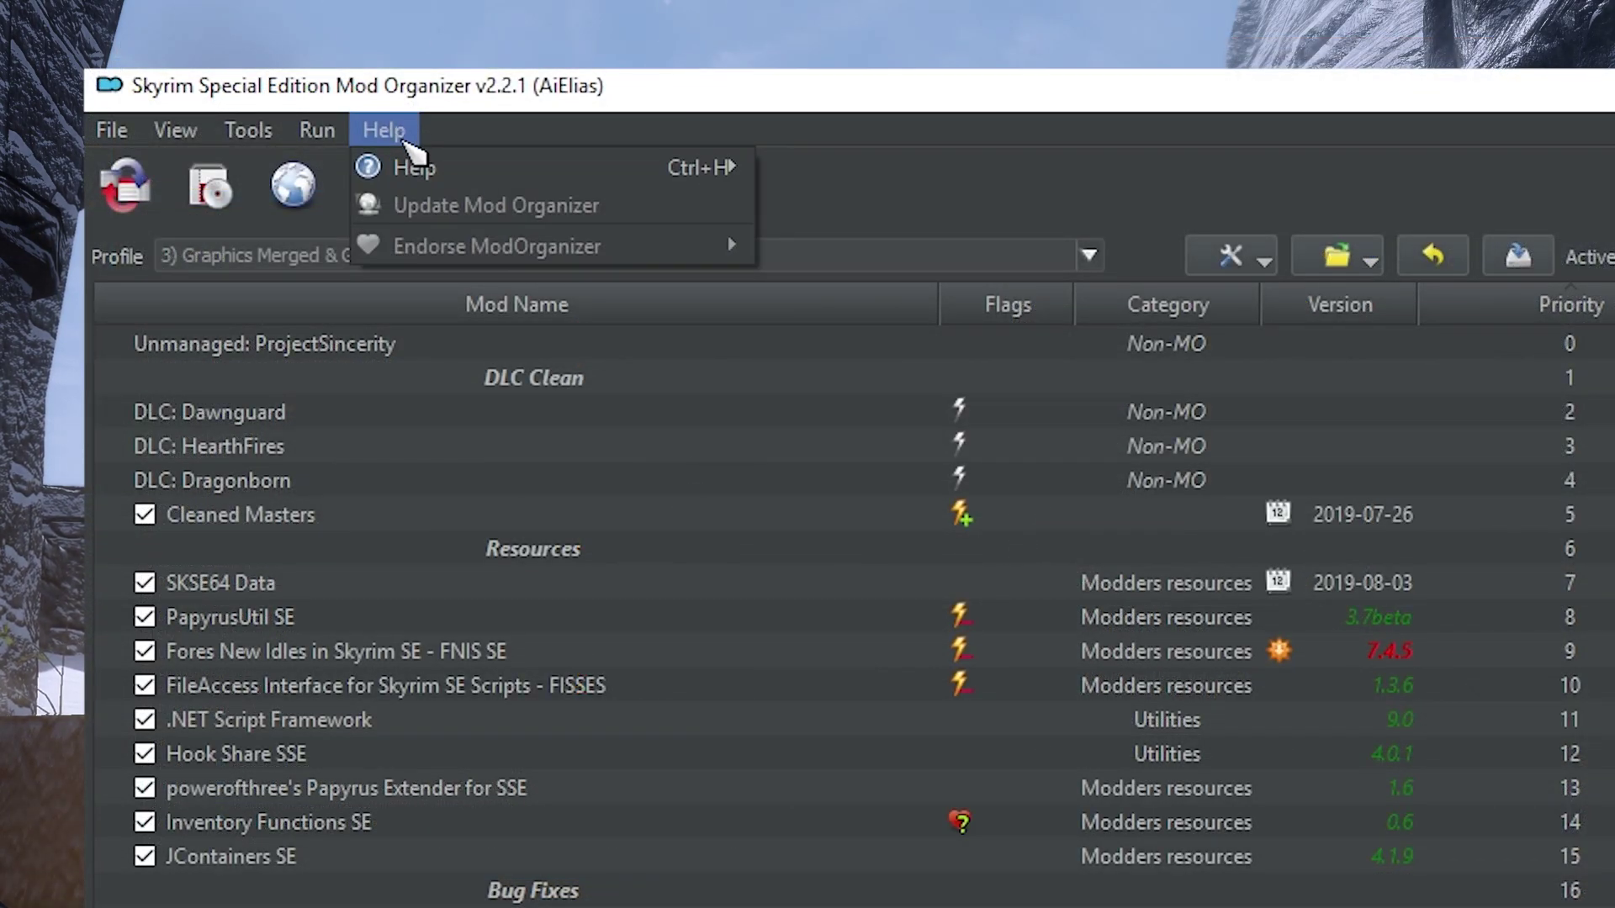
{"action": "mouse_move", "coordinate": [515, 165]}
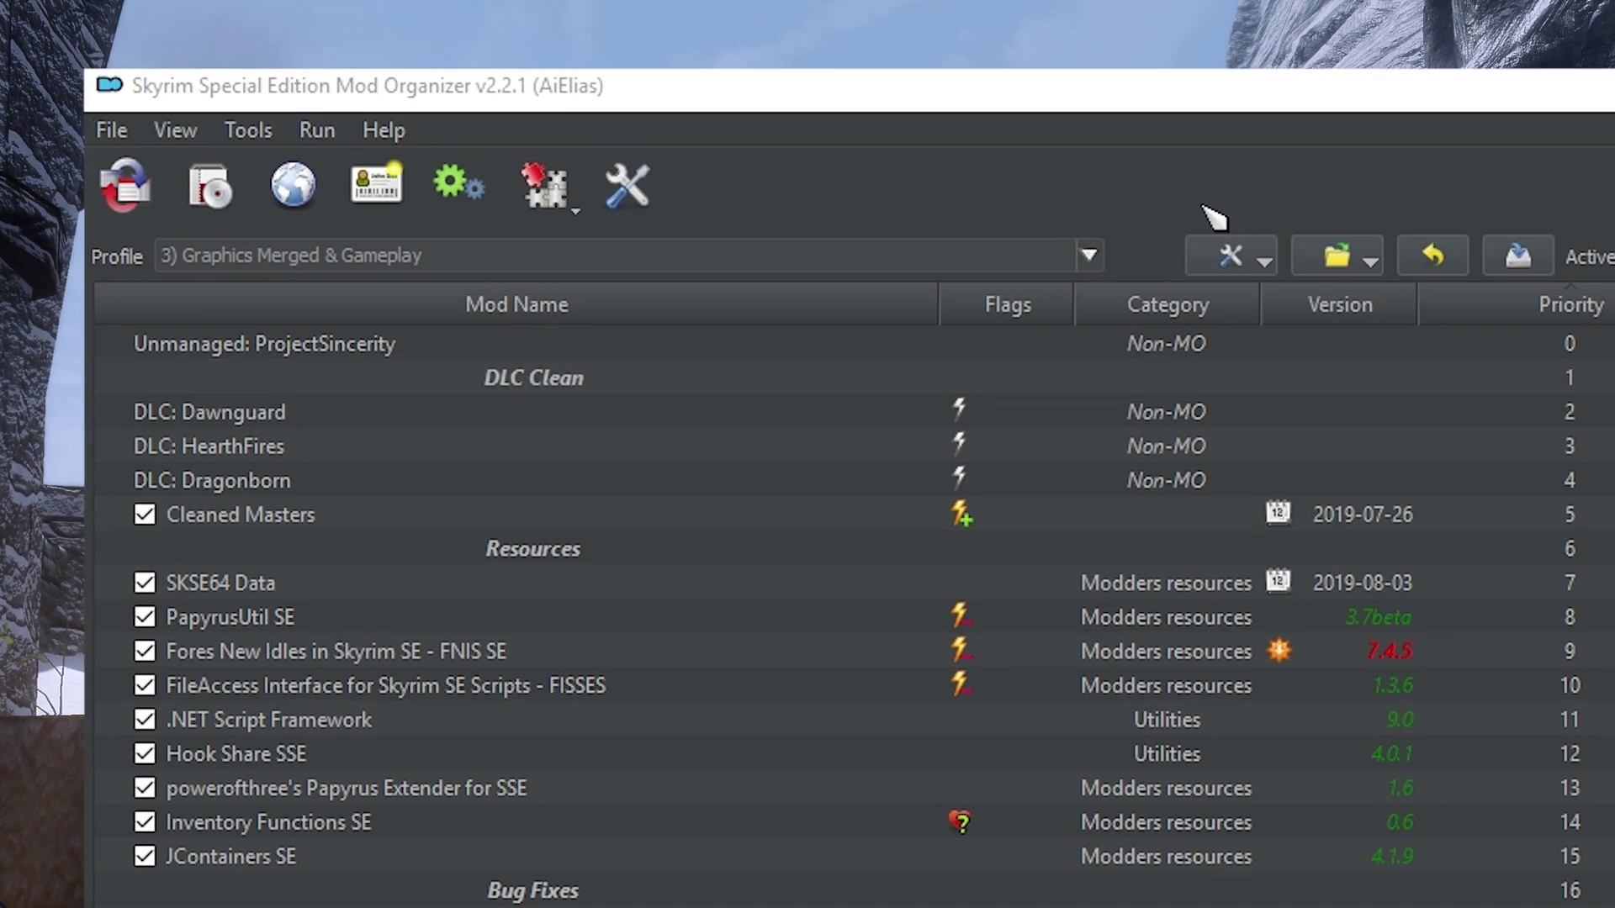
Try to hide the menu bar through the toolbar display options
{"action": "right_click", "coordinate": [1186, 182]}
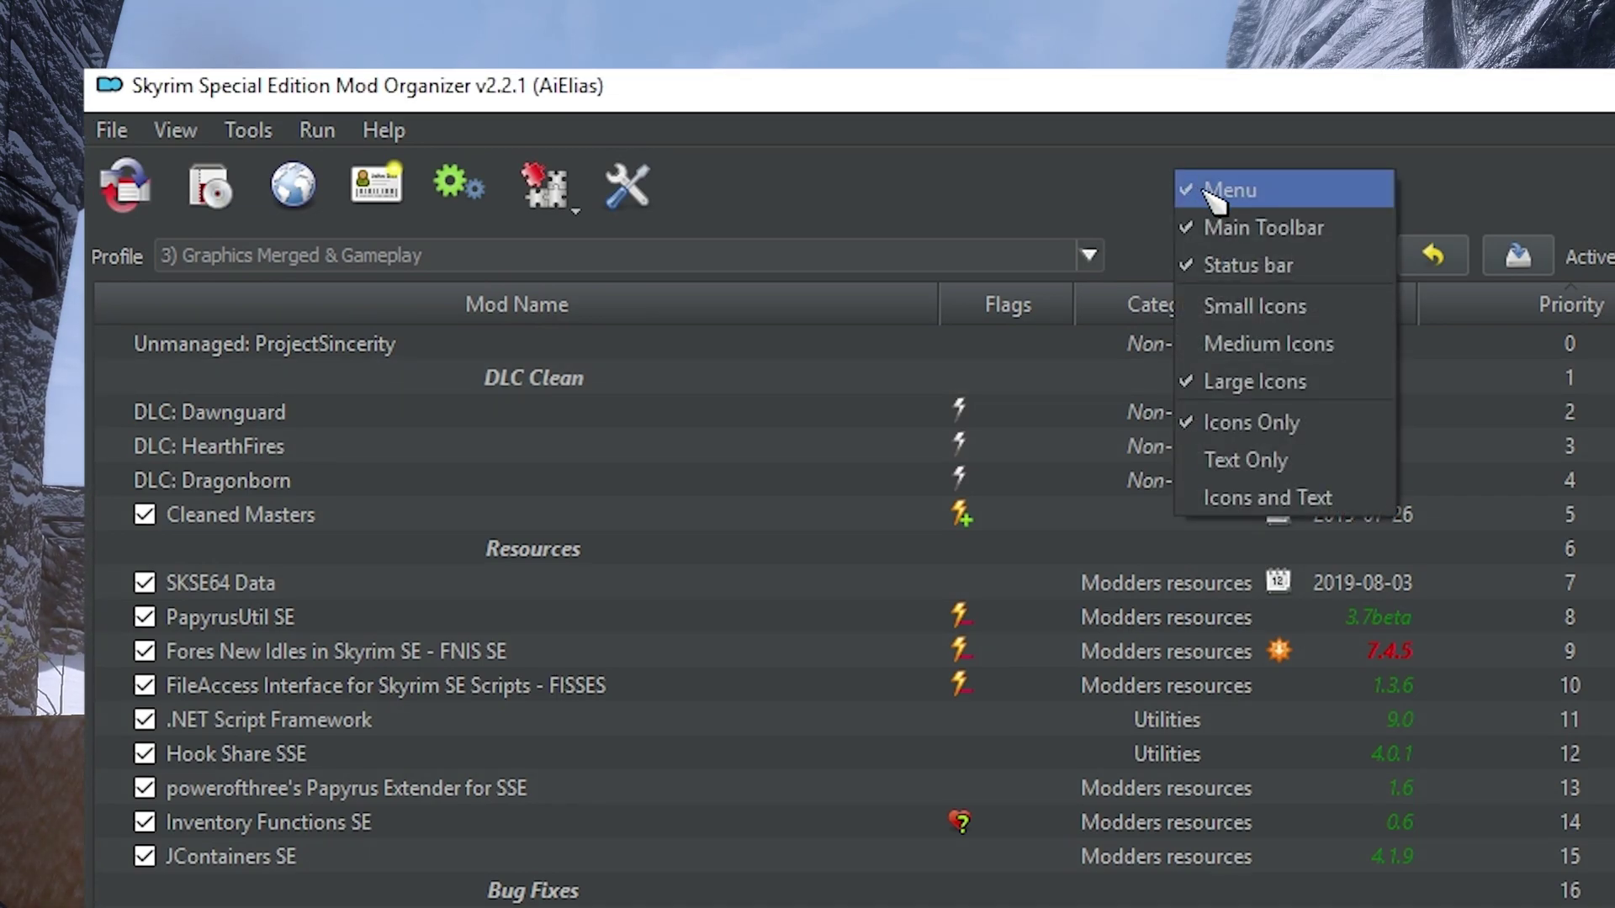
{"action": "left_click", "coordinate": [1198, 188]}
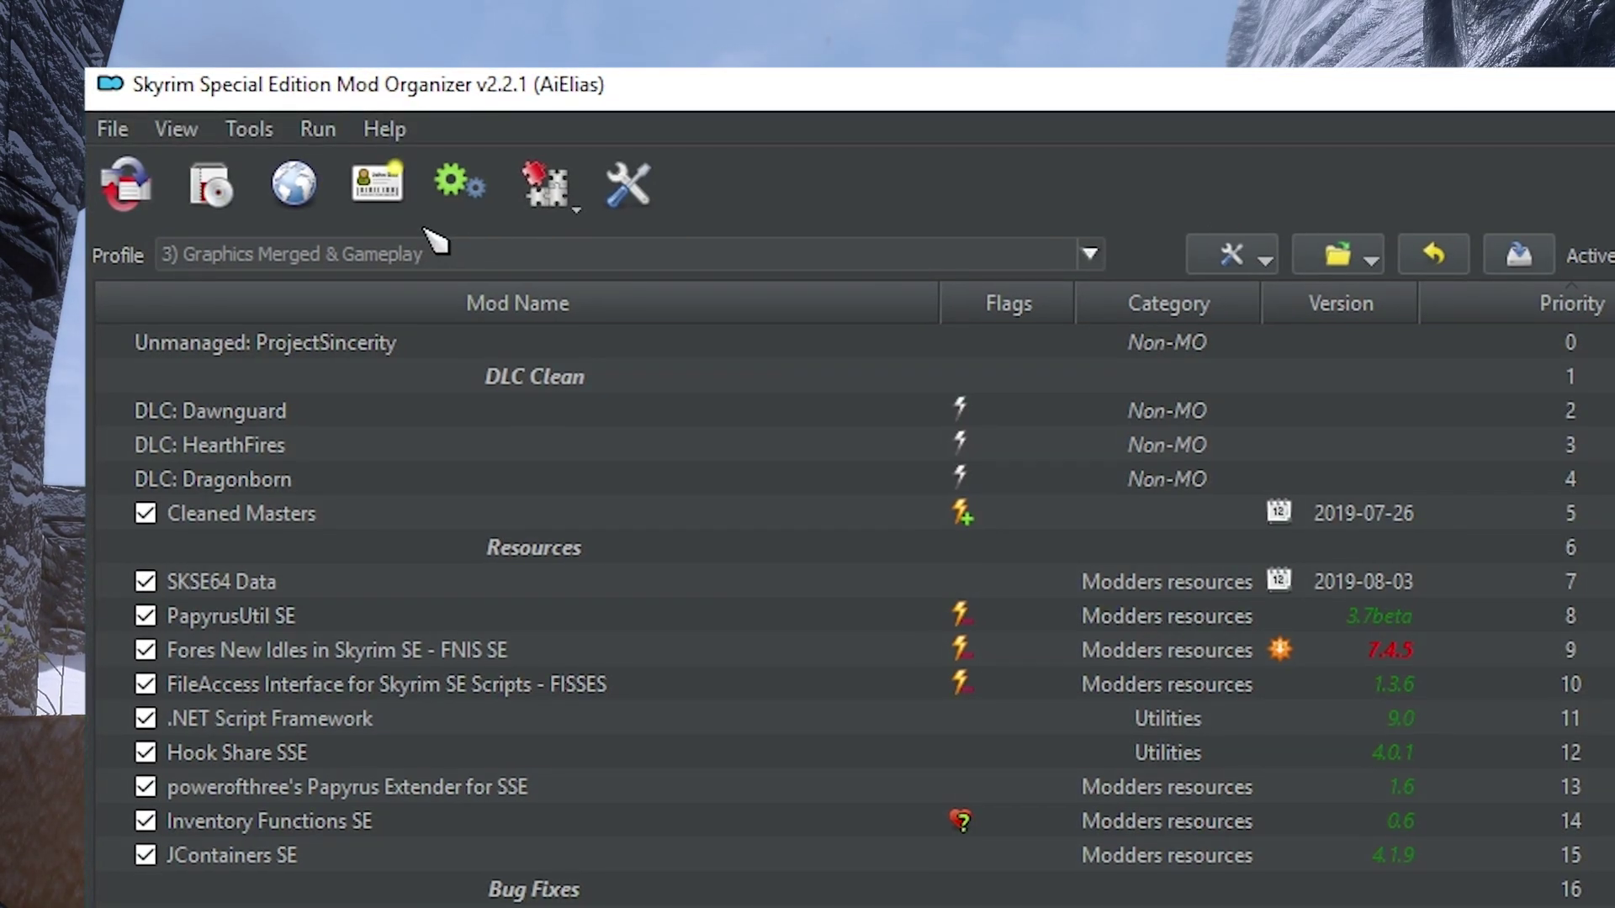
Open the profile manager to review the available mod profiles
{"action": "left_click", "coordinate": [379, 185]}
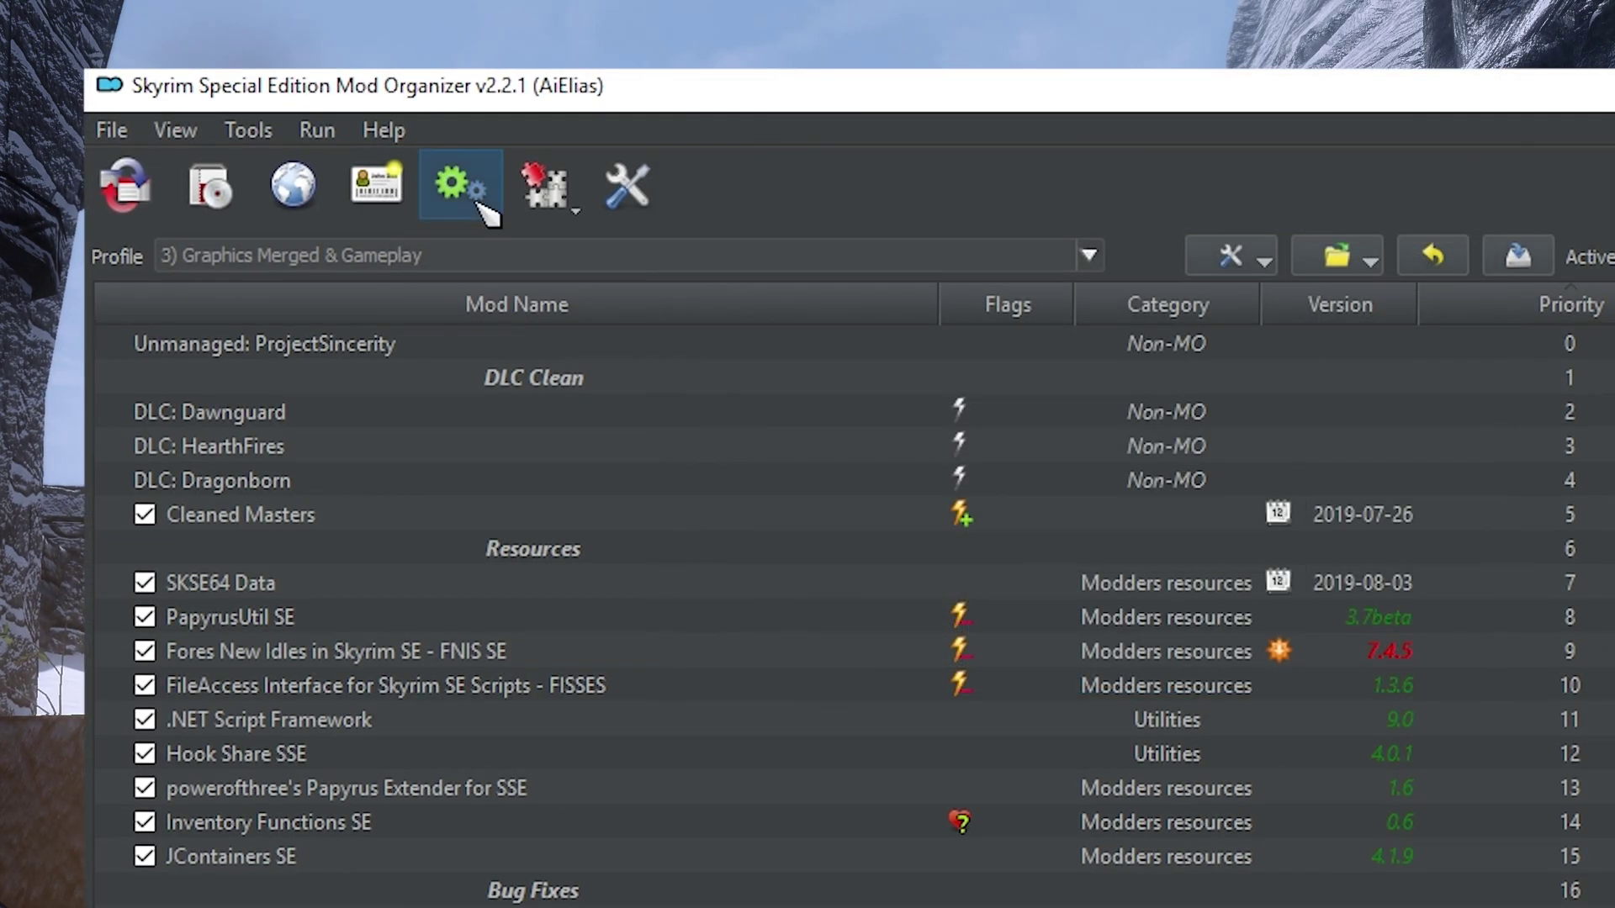
Enable creating files in a mod instead of Overwrite for the SKSE executable and browse the possible target mods
{"action": "left_click", "coordinate": [471, 195]}
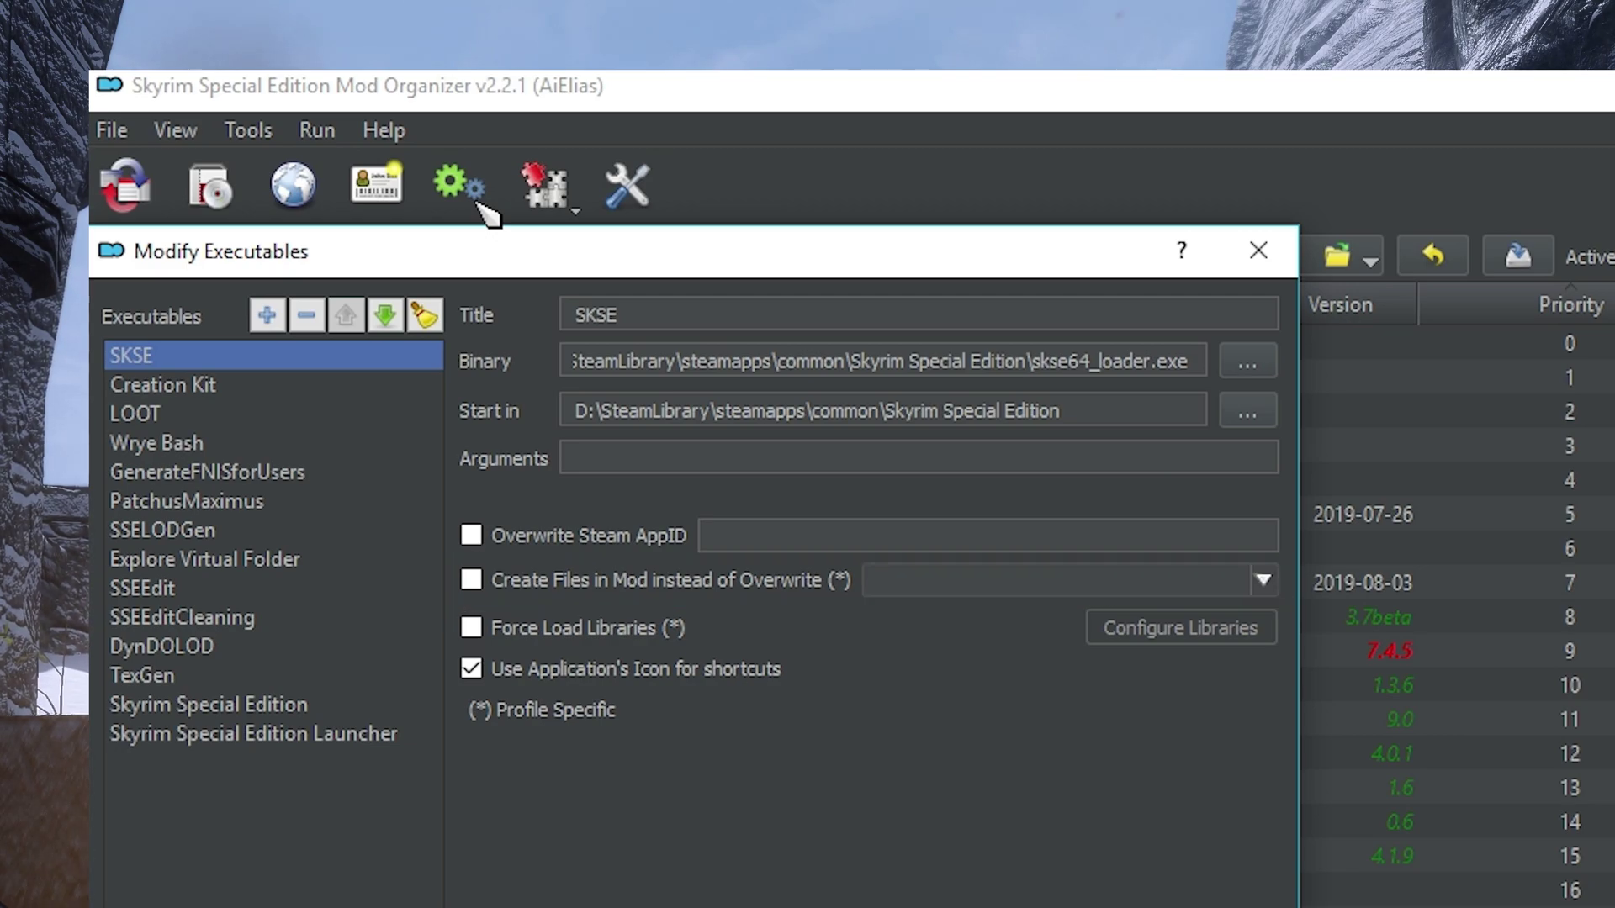
{"action": "left_click", "coordinate": [471, 579]}
{"action": "left_click", "coordinate": [1257, 580]}
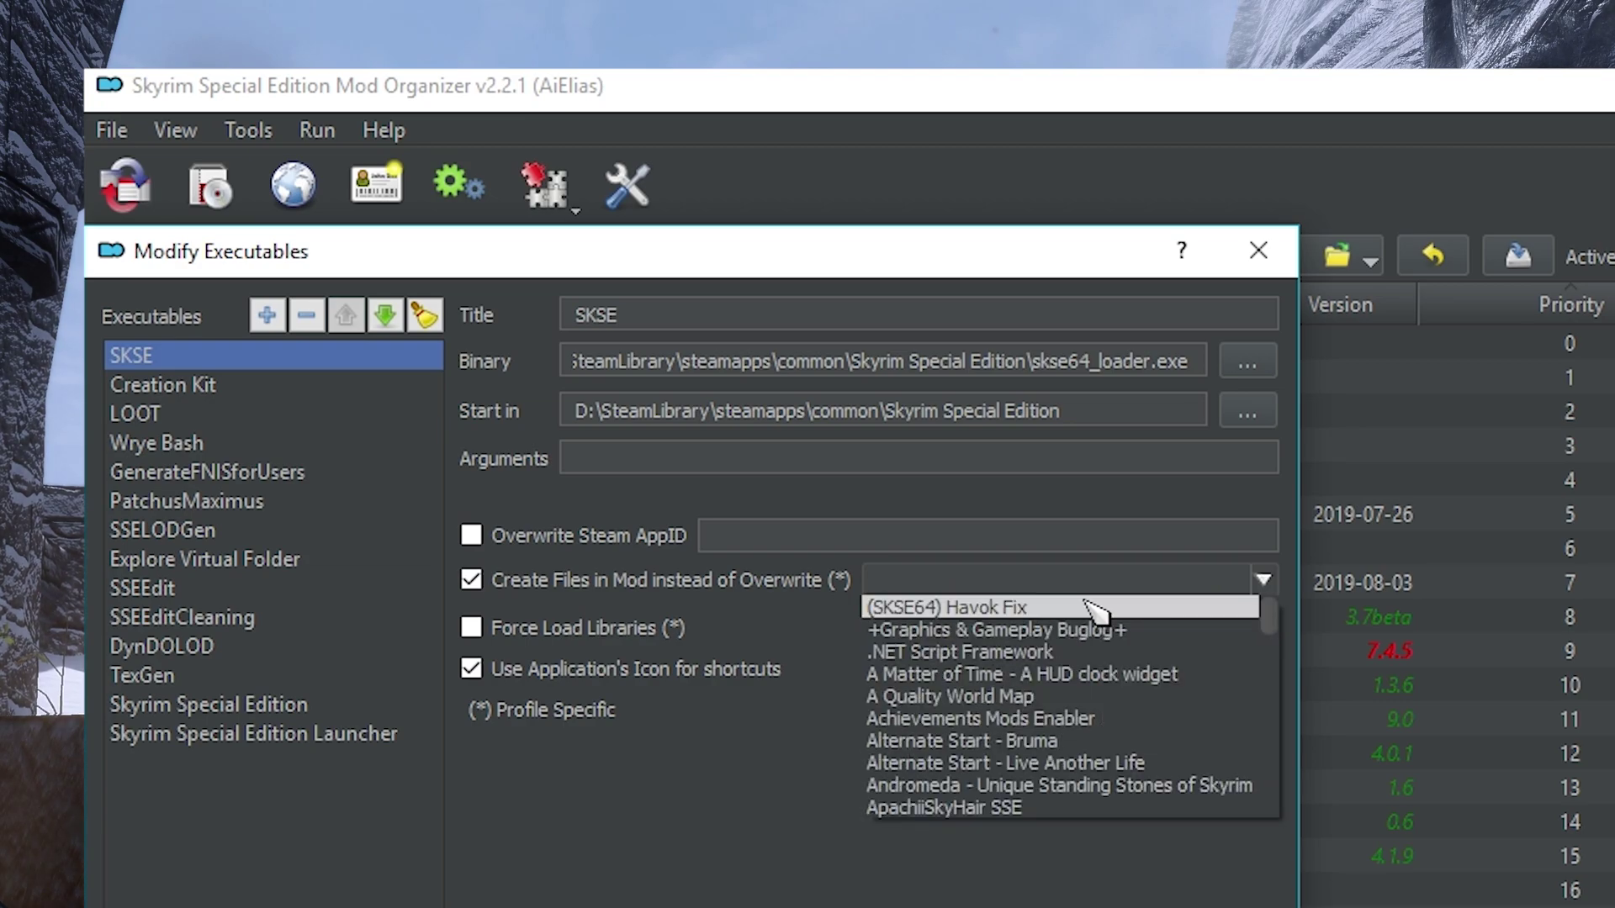
{"action": "left_click_drag", "start_coordinate": [1269, 618], "coordinate": [1279, 781]}
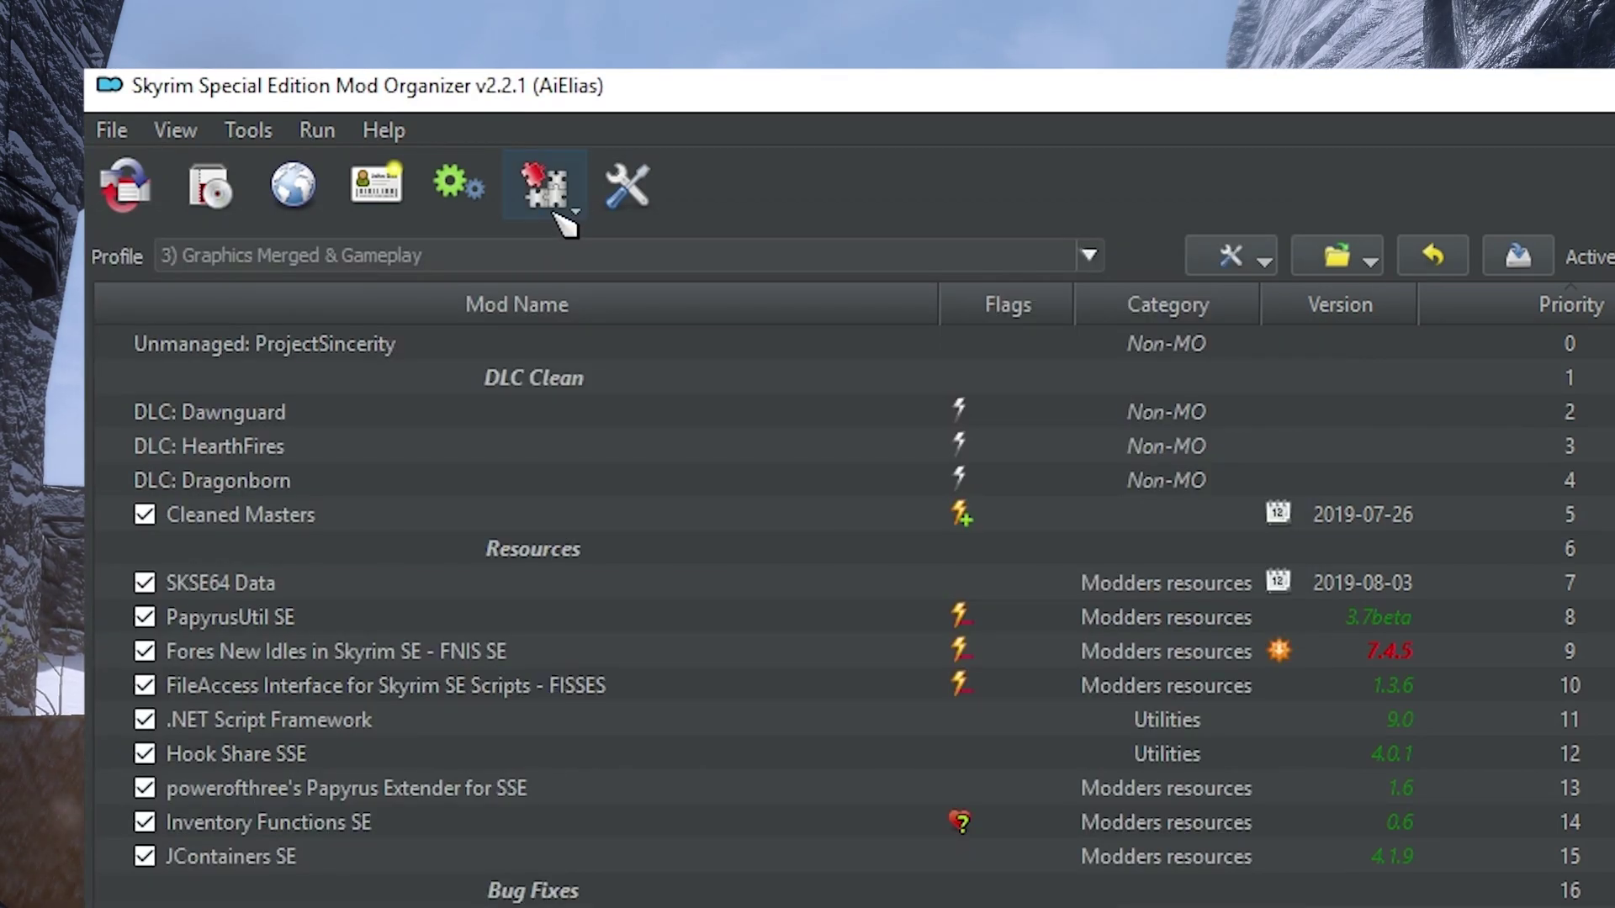
Open the profile's game configuration in the INI Editor and display skyrimprefs.ini
{"action": "left_click", "coordinate": [550, 198]}
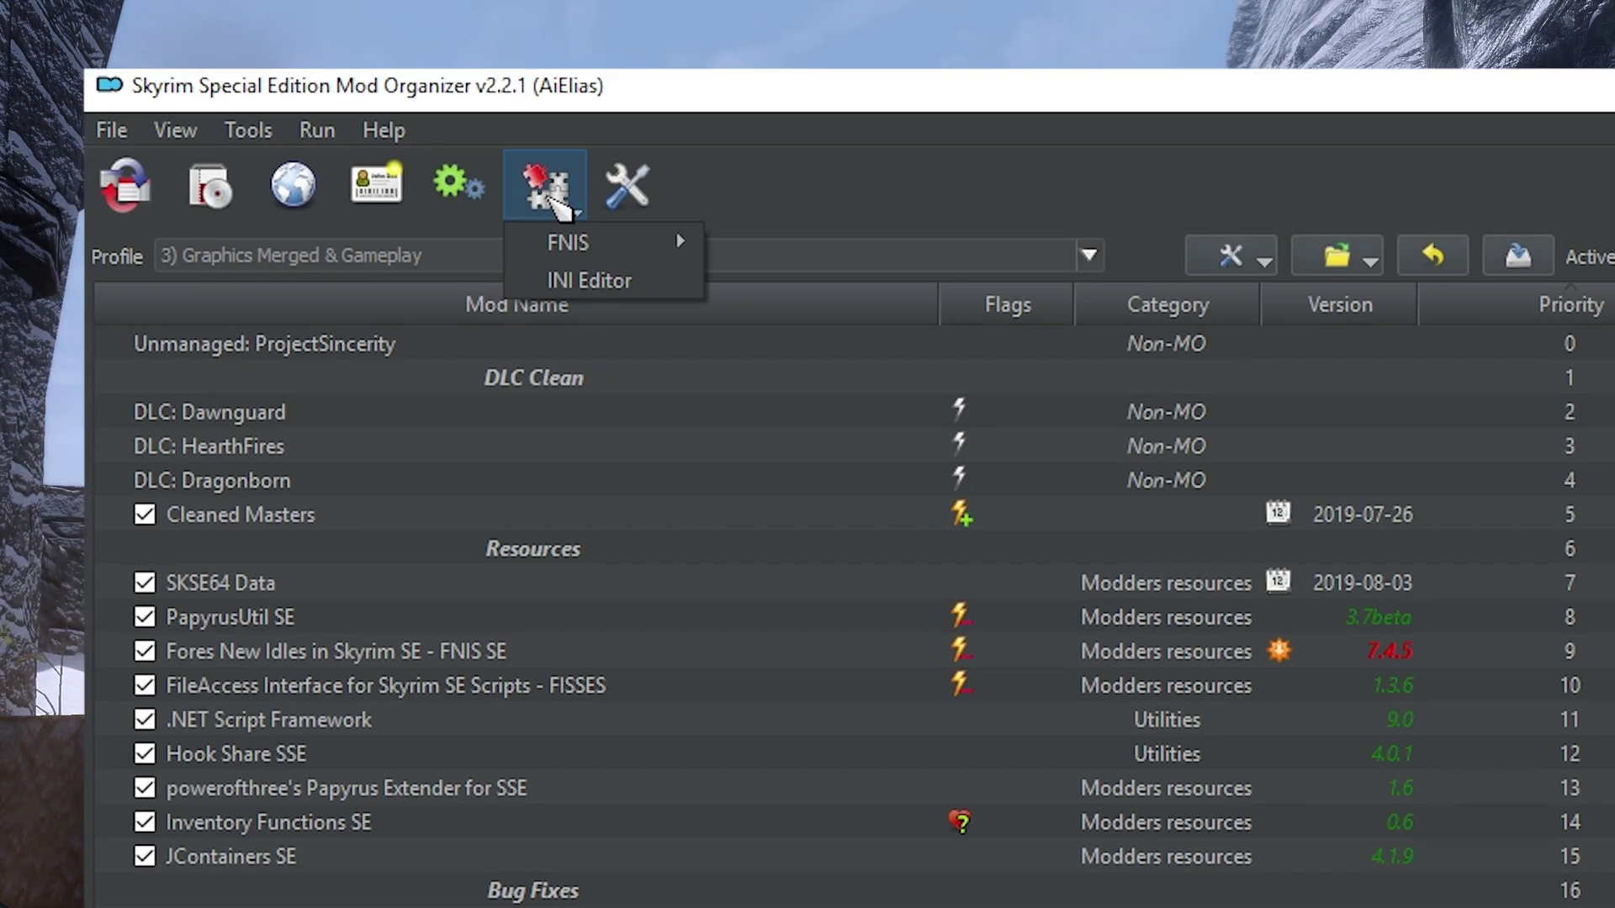
{"action": "left_click", "coordinate": [579, 279]}
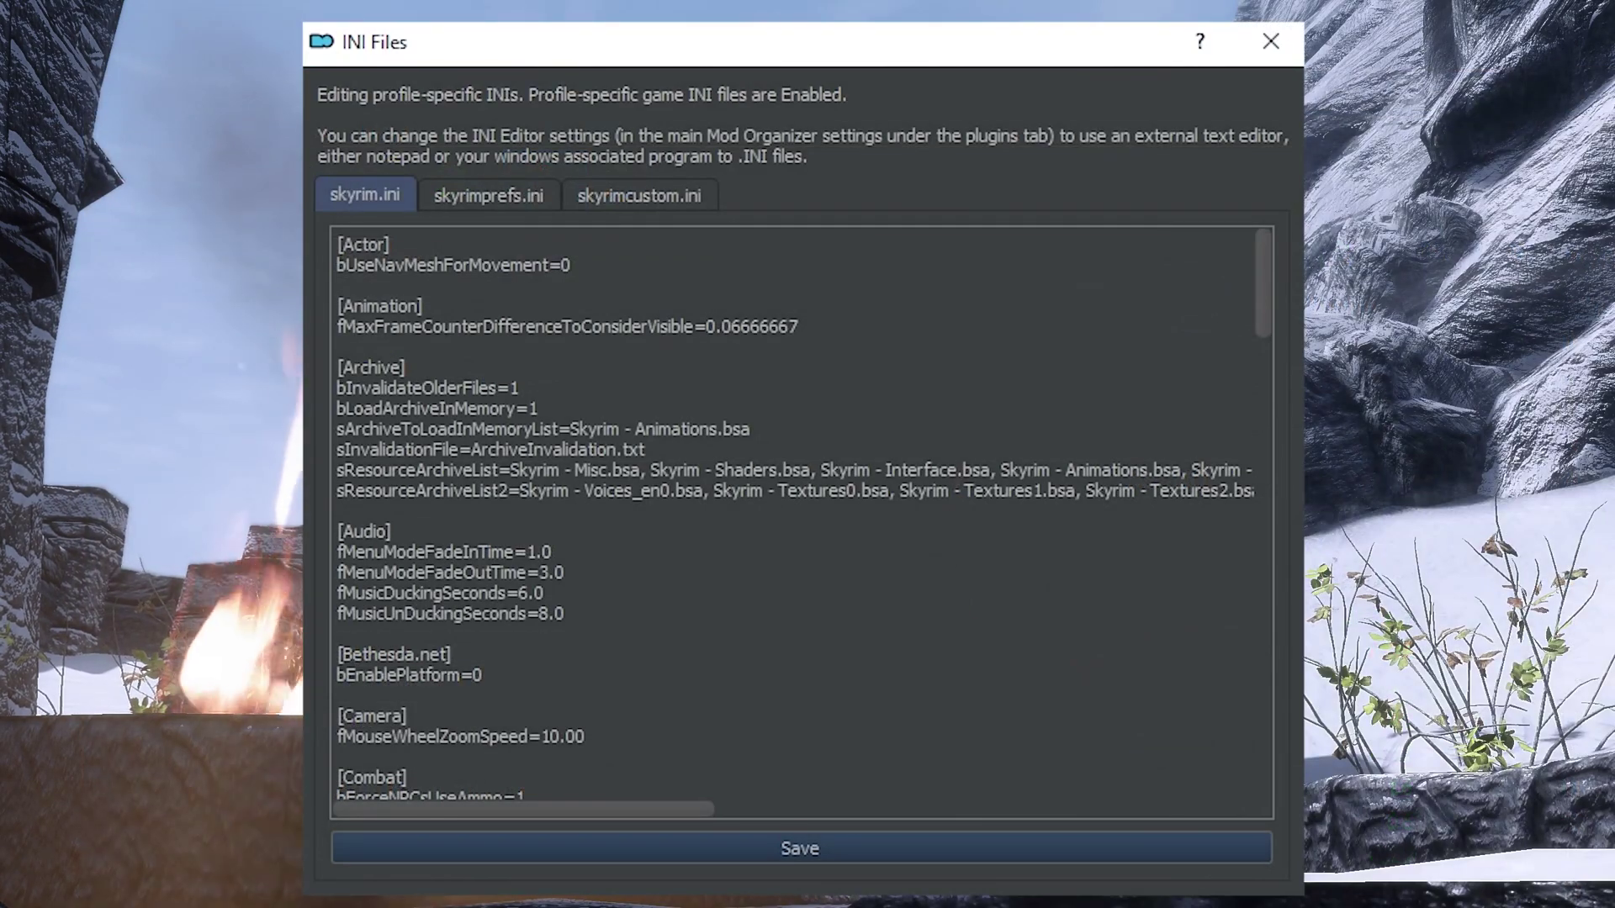
{"action": "left_click", "coordinate": [471, 202]}
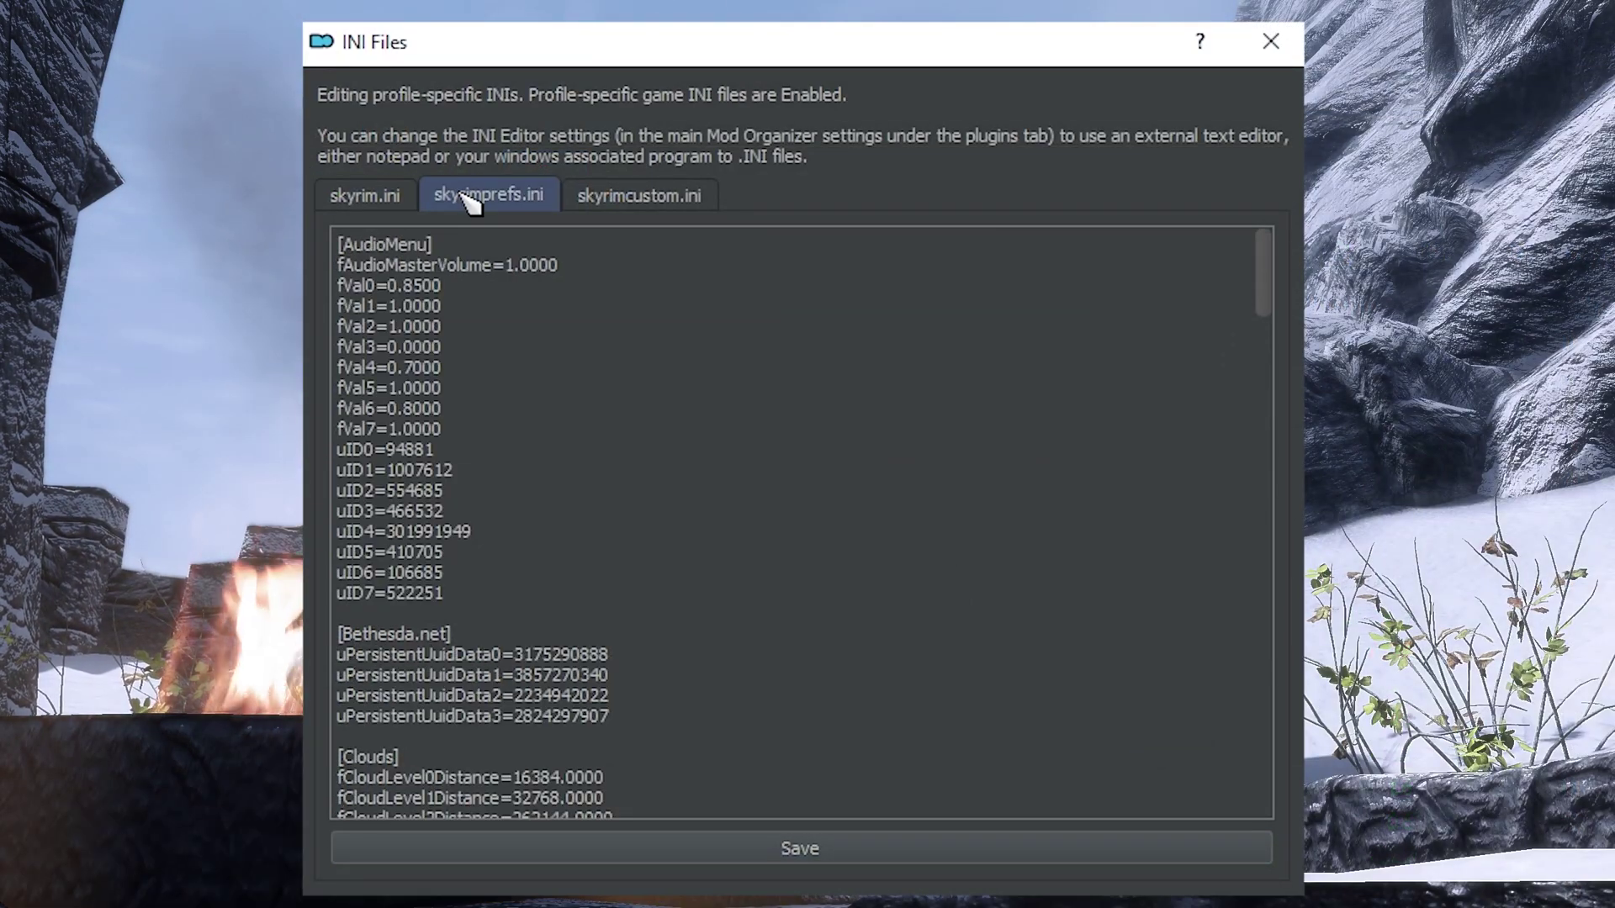
Search skyrimprefs.ini for "ugrids" and close the search dialog
{"action": "left_click", "coordinate": [724, 682]}
{"action": "key", "text": "ctrl+f"}
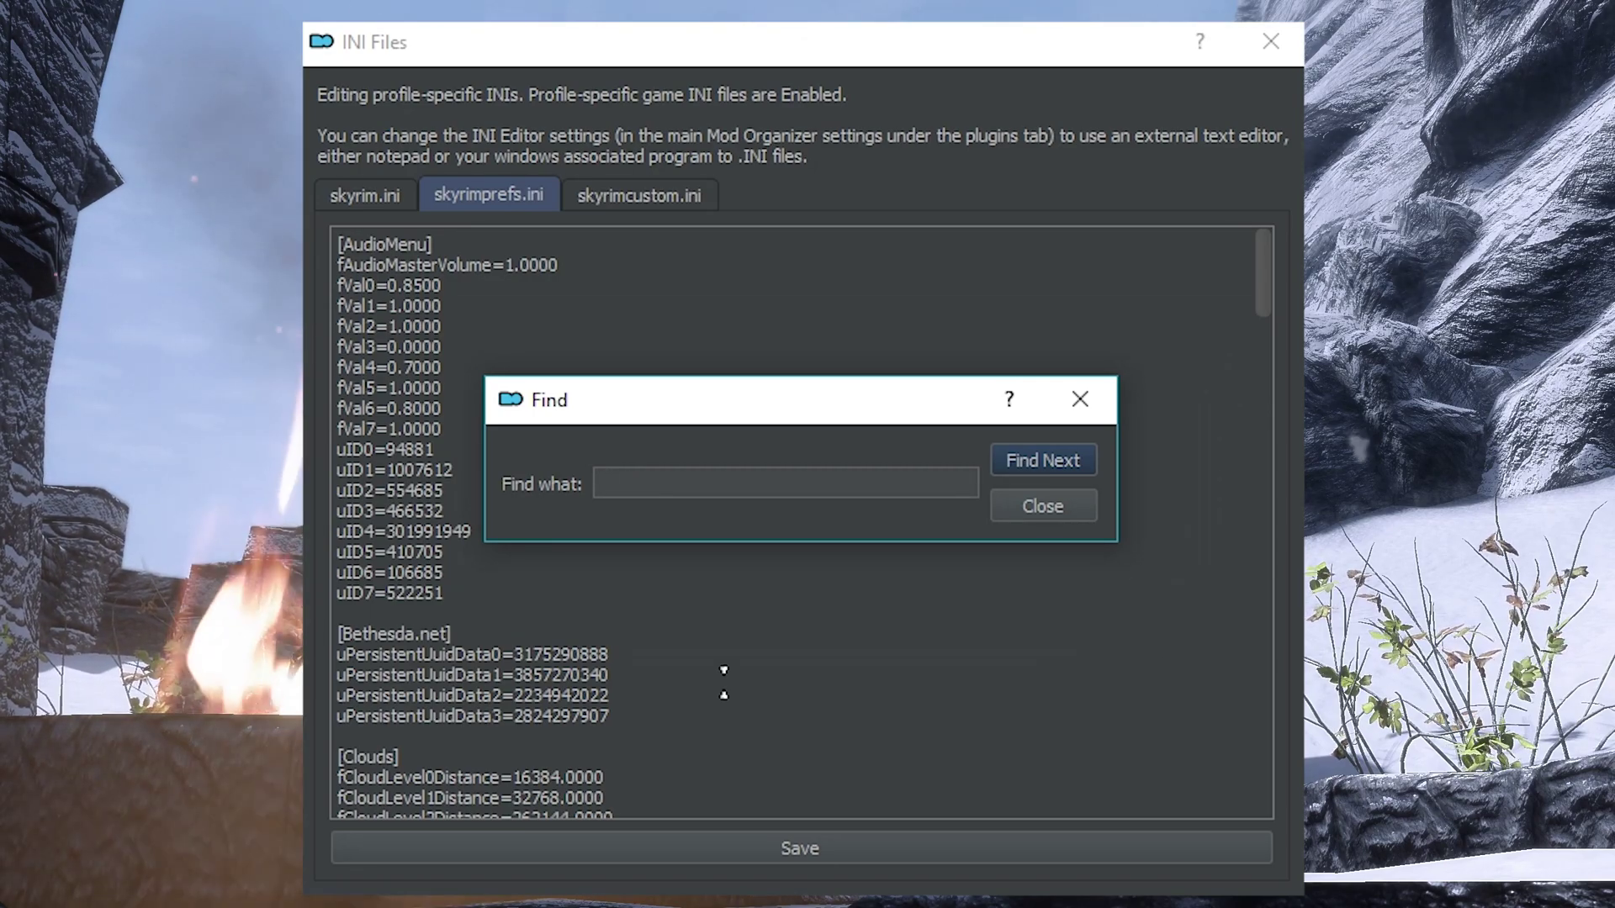
{"action": "type", "text": "ugrids"}
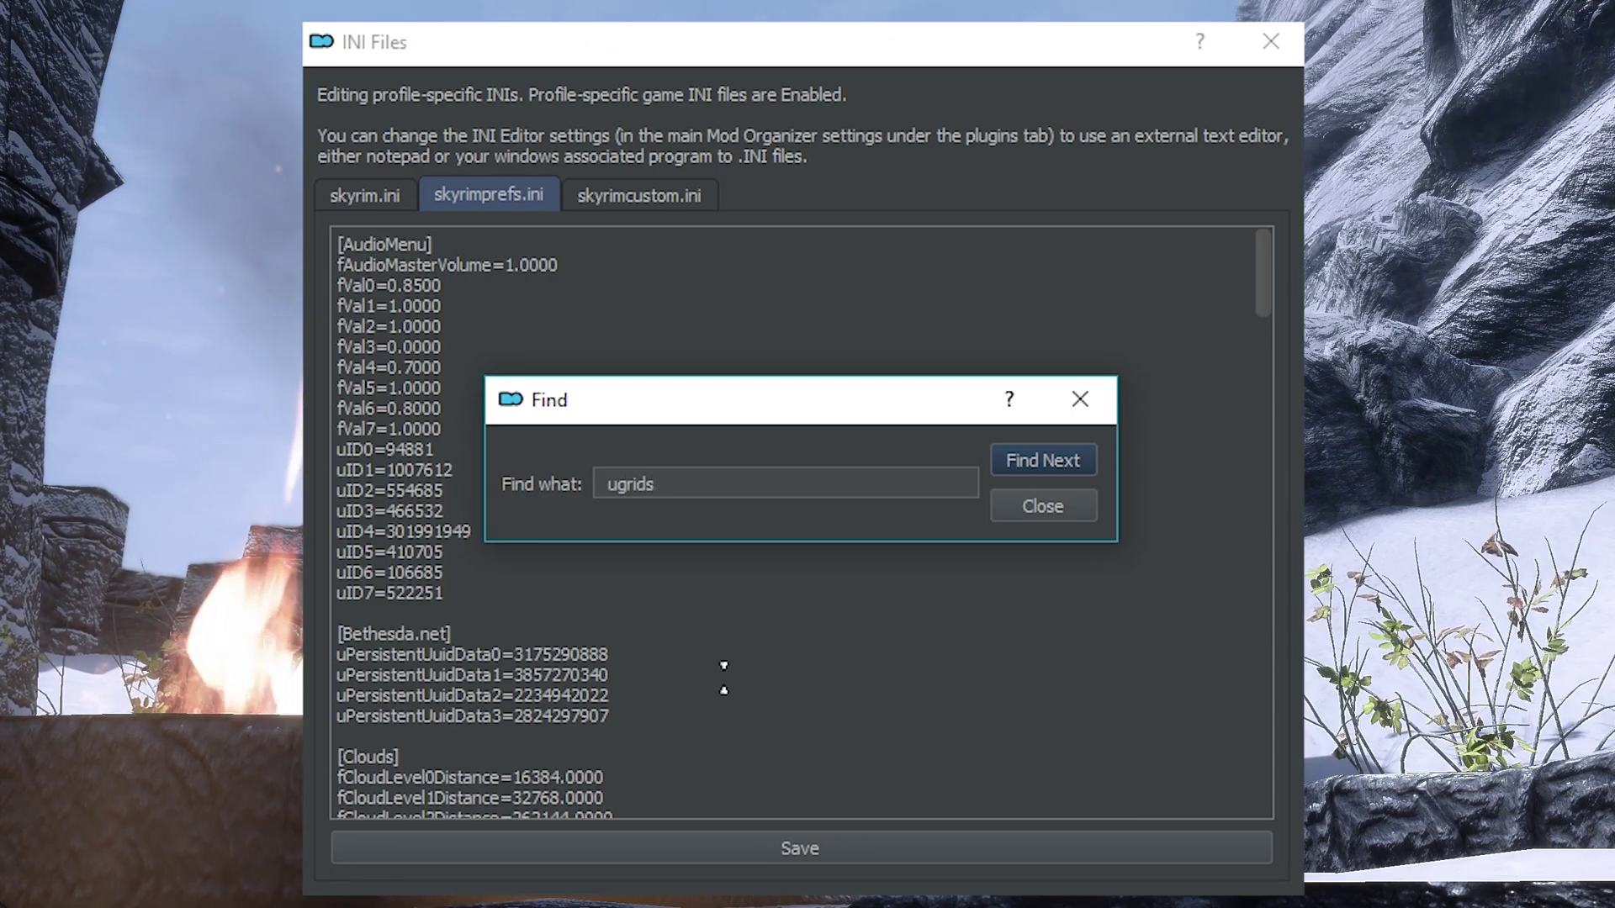
{"action": "left_click", "coordinate": [1052, 463]}
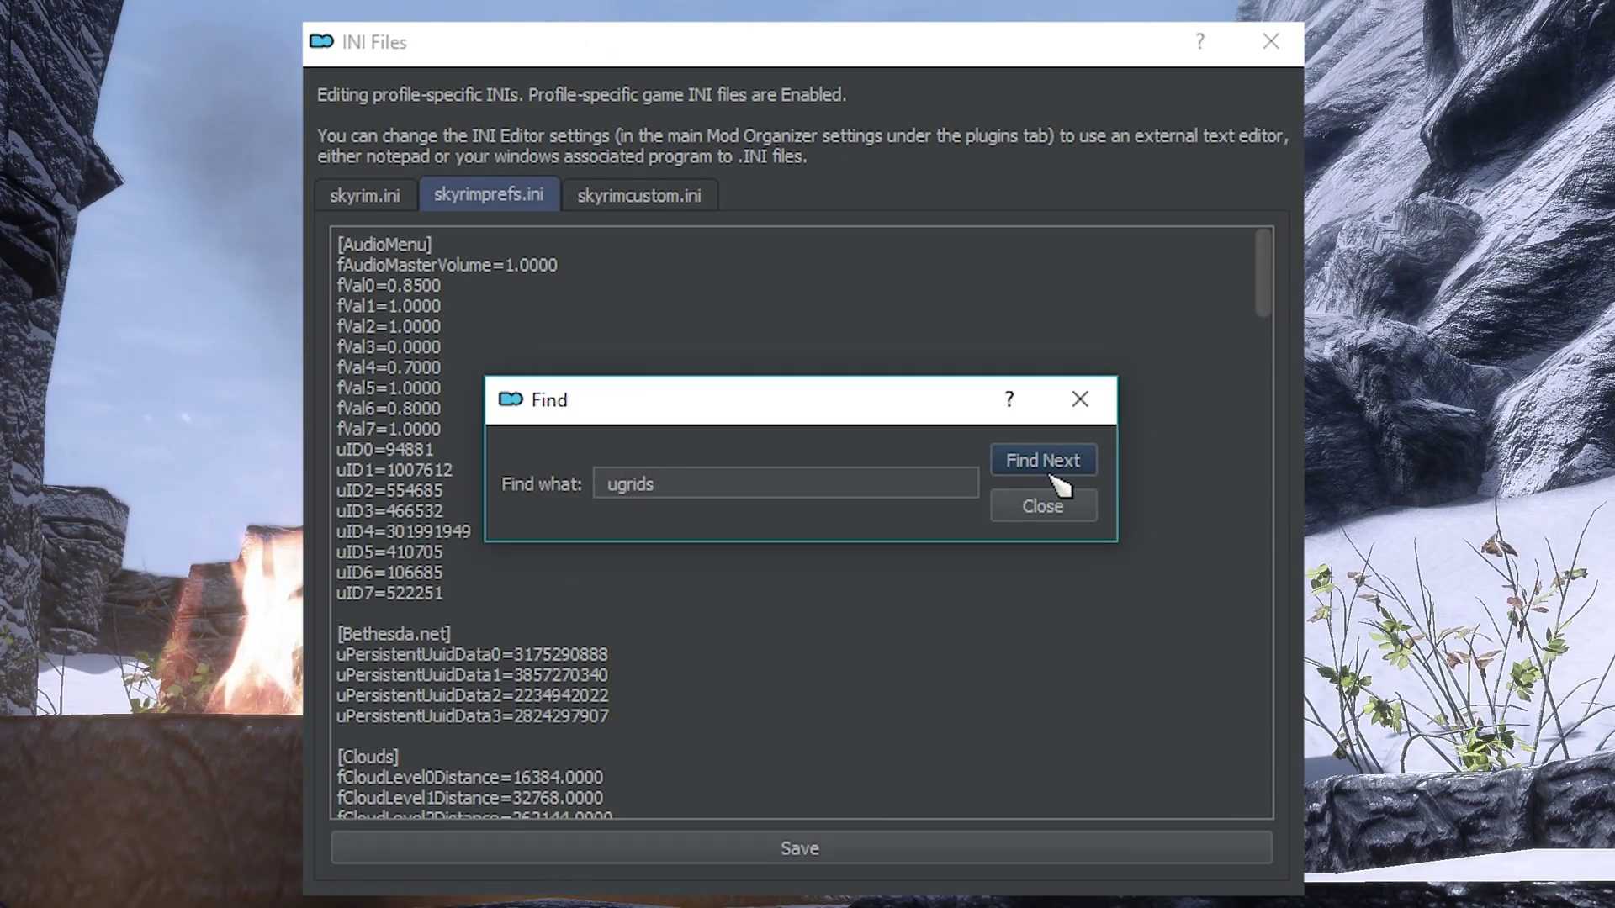
{"action": "left_click", "coordinate": [1080, 398]}
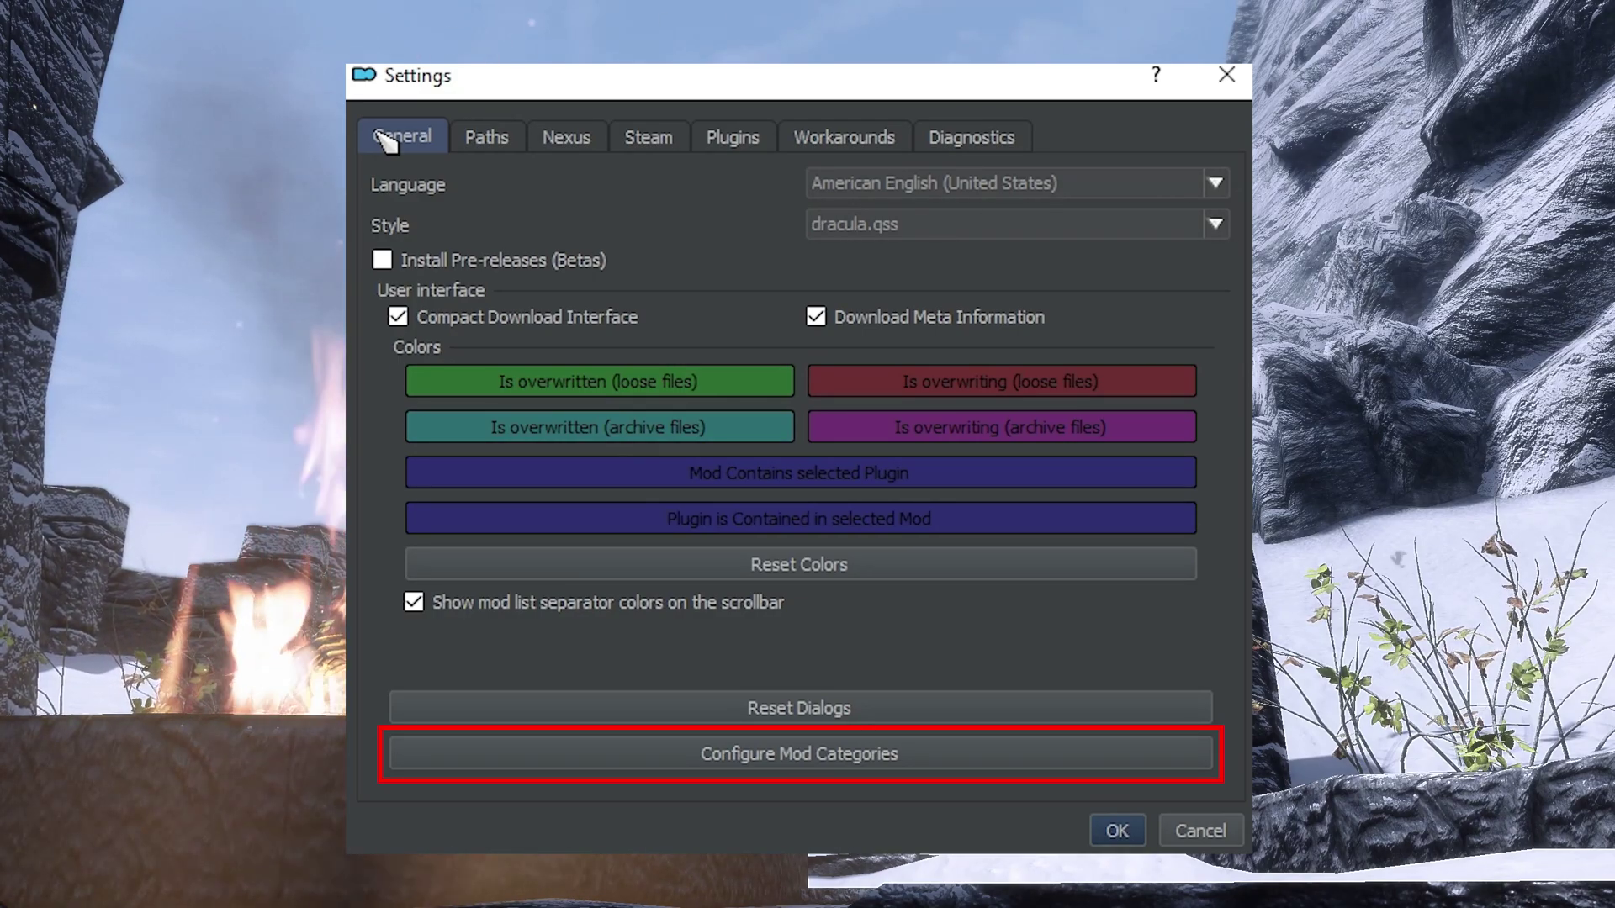
Examine the settings for paths, Nexus, Steam, plugins, workarounds and diagnostics
{"action": "left_click", "coordinate": [491, 141]}
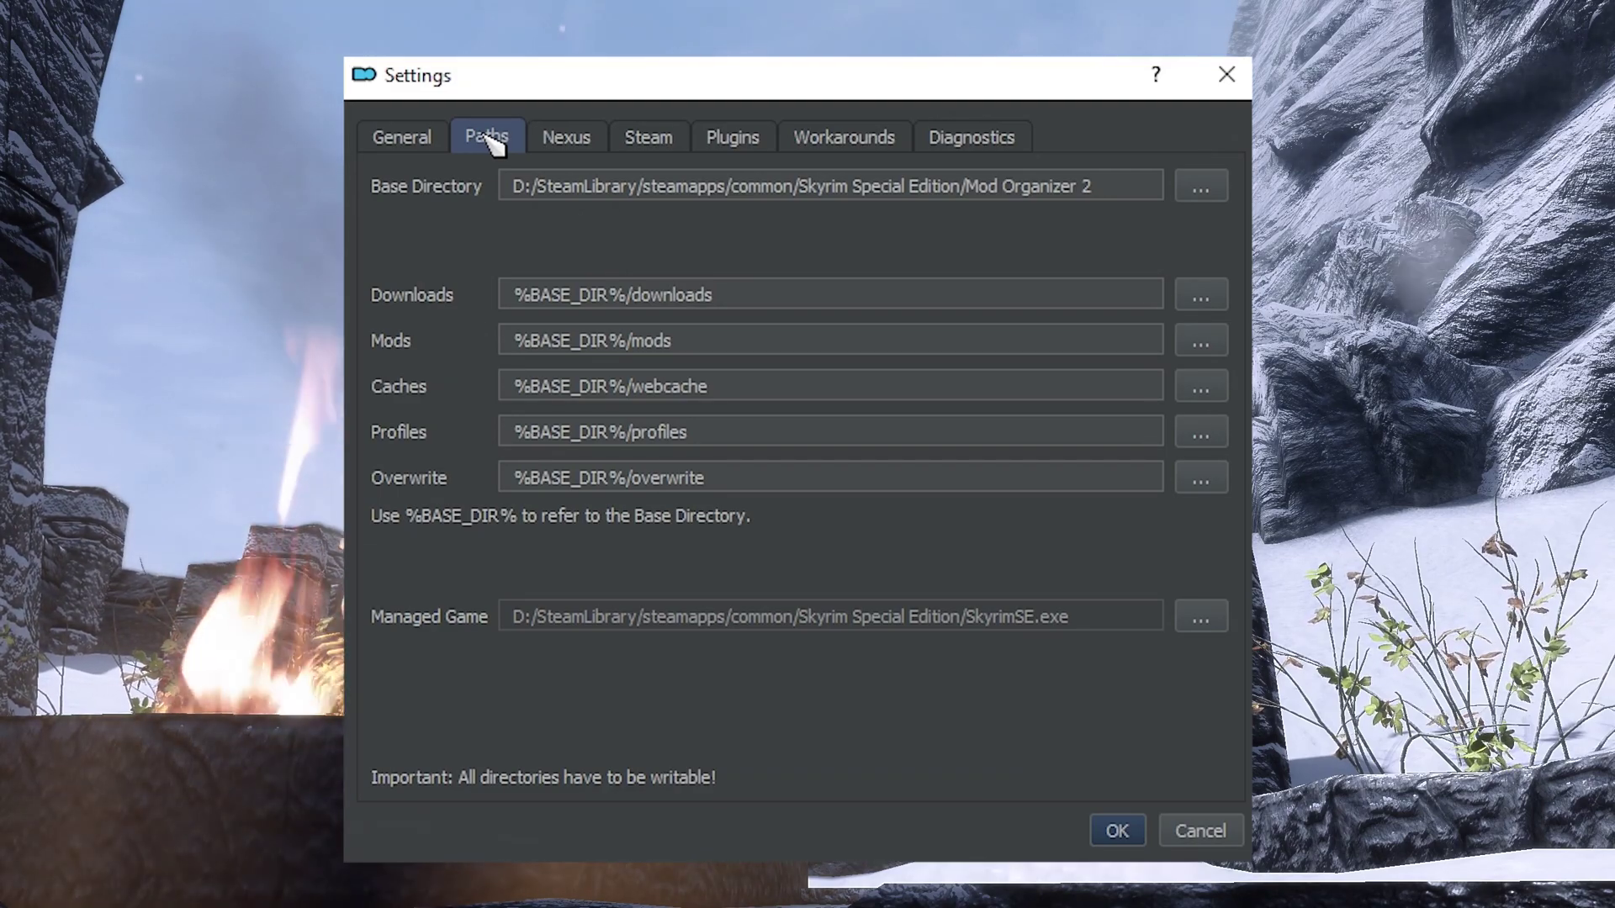
{"action": "left_click", "coordinate": [581, 138]}
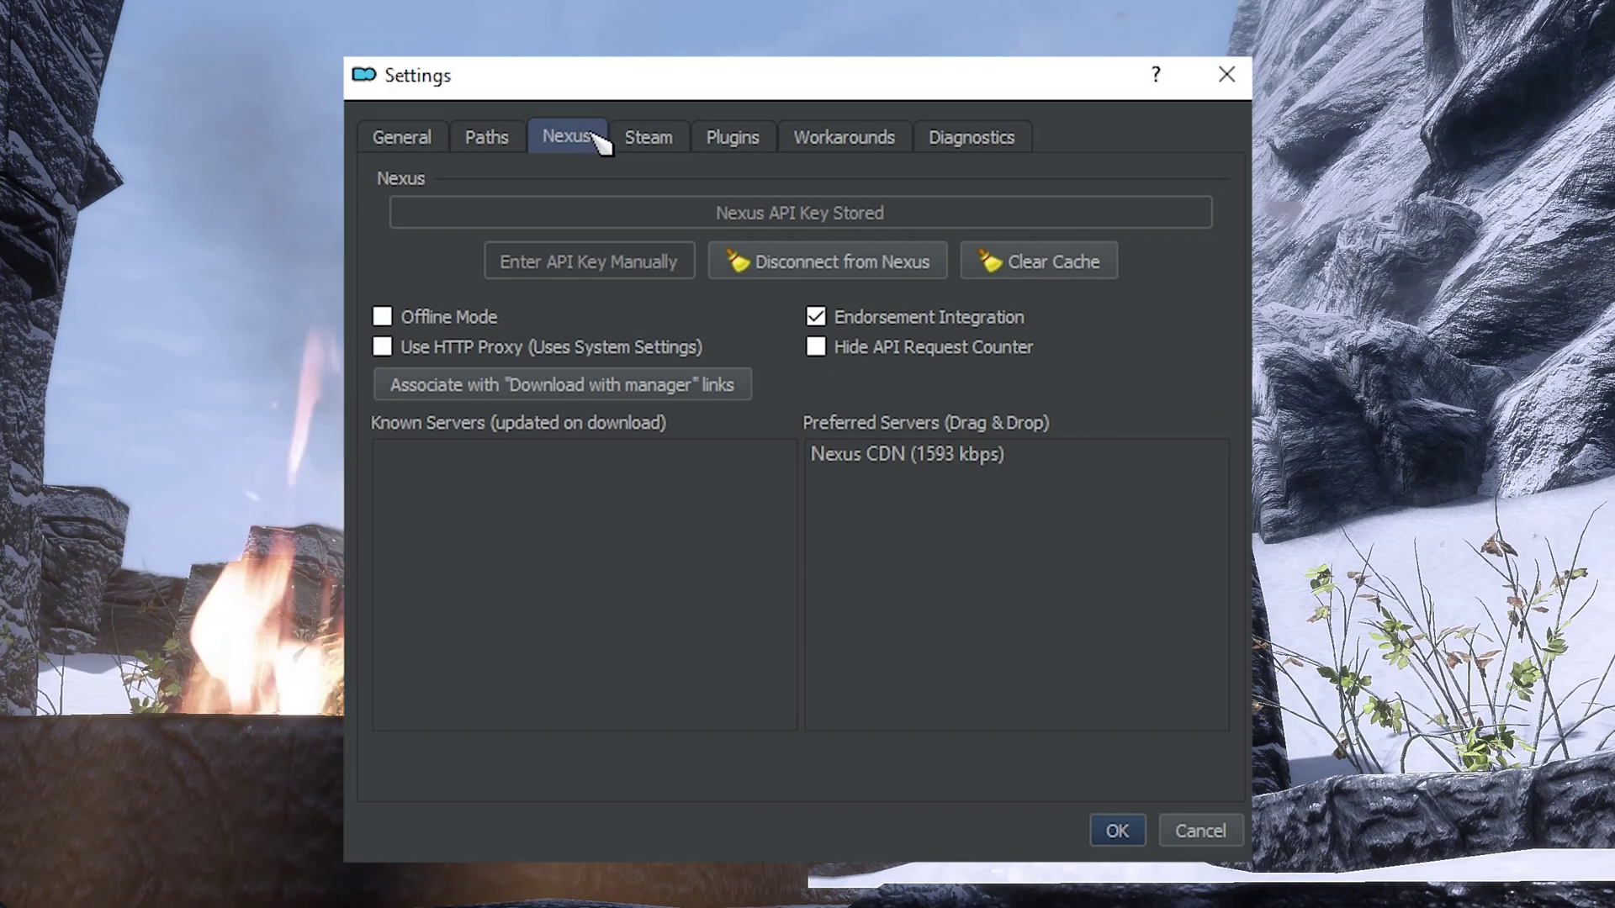
{"action": "left_click", "coordinate": [646, 137]}
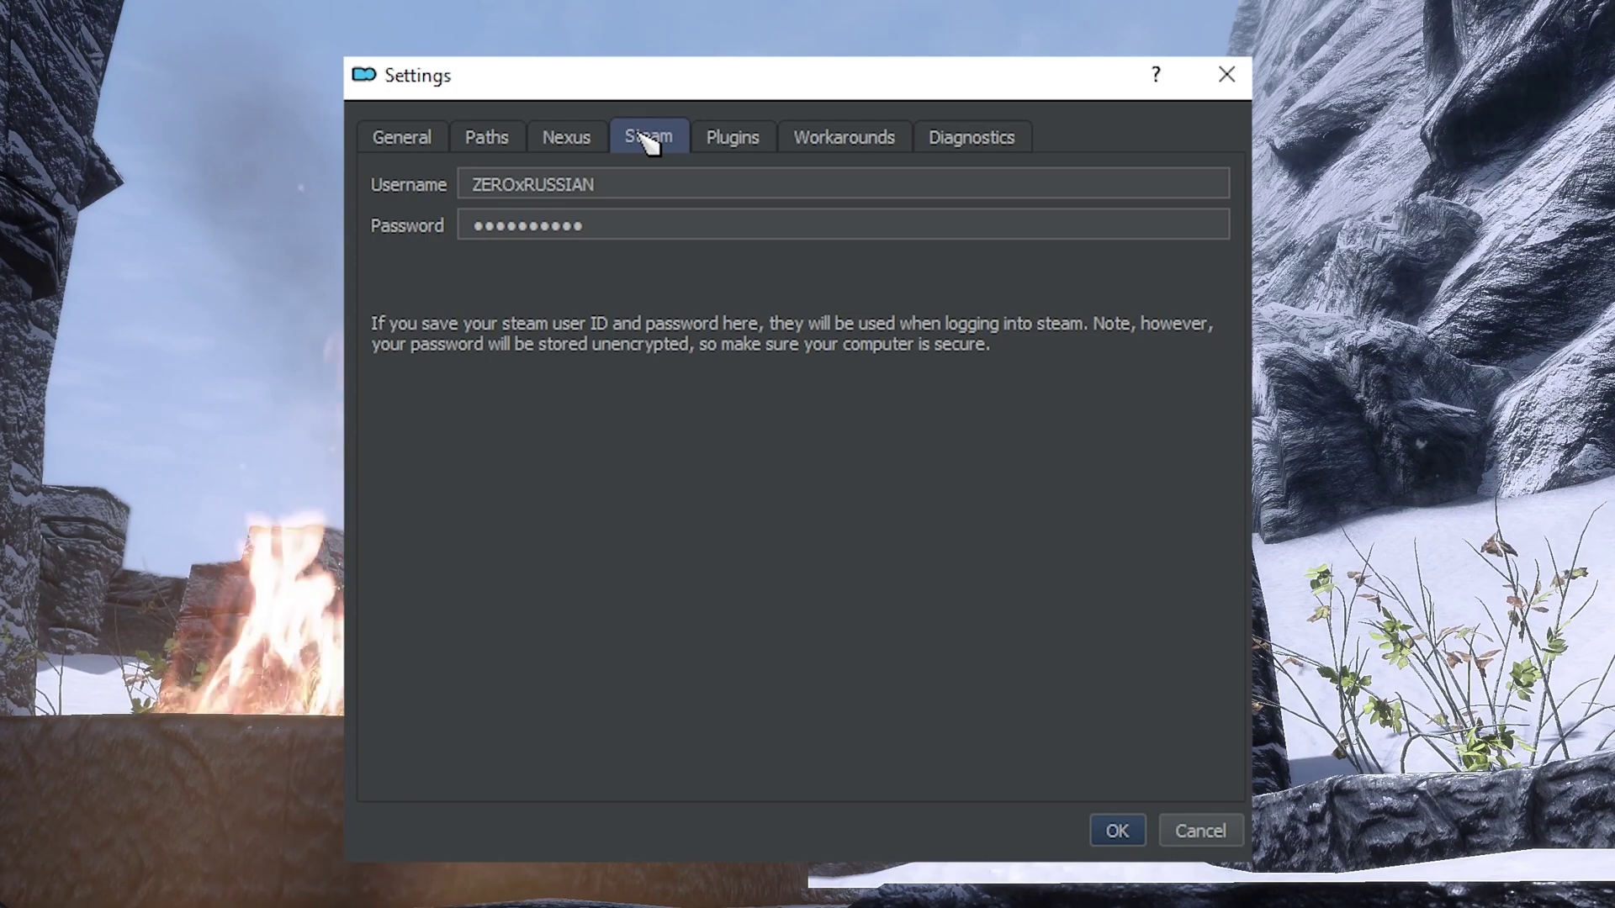
{"action": "left_click", "coordinate": [731, 138]}
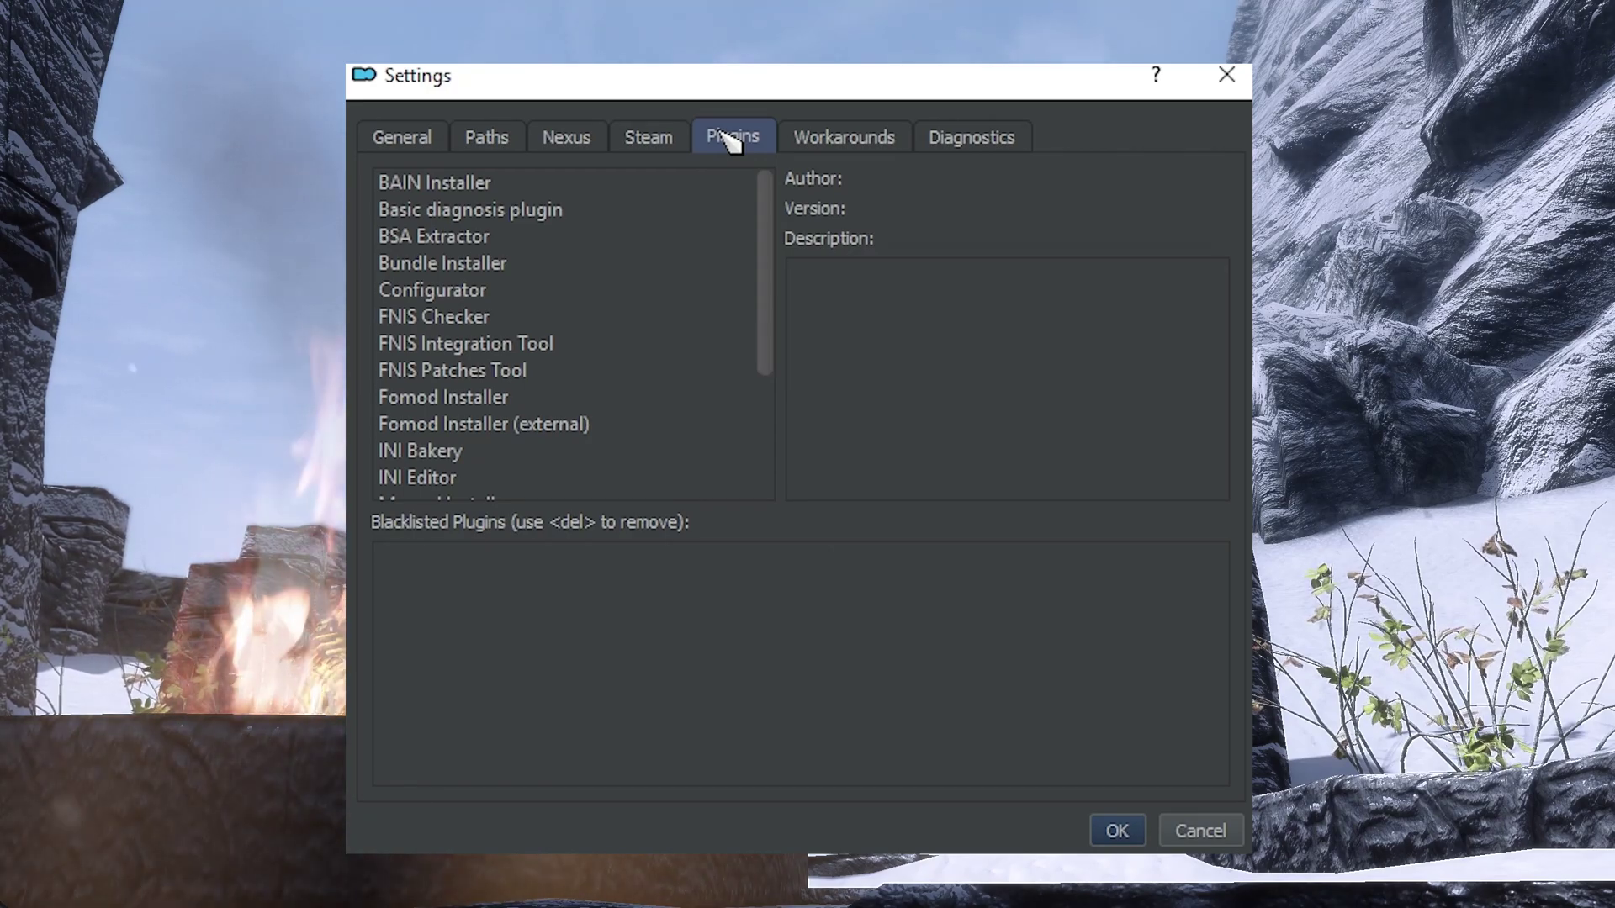
{"action": "left_click", "coordinate": [839, 138]}
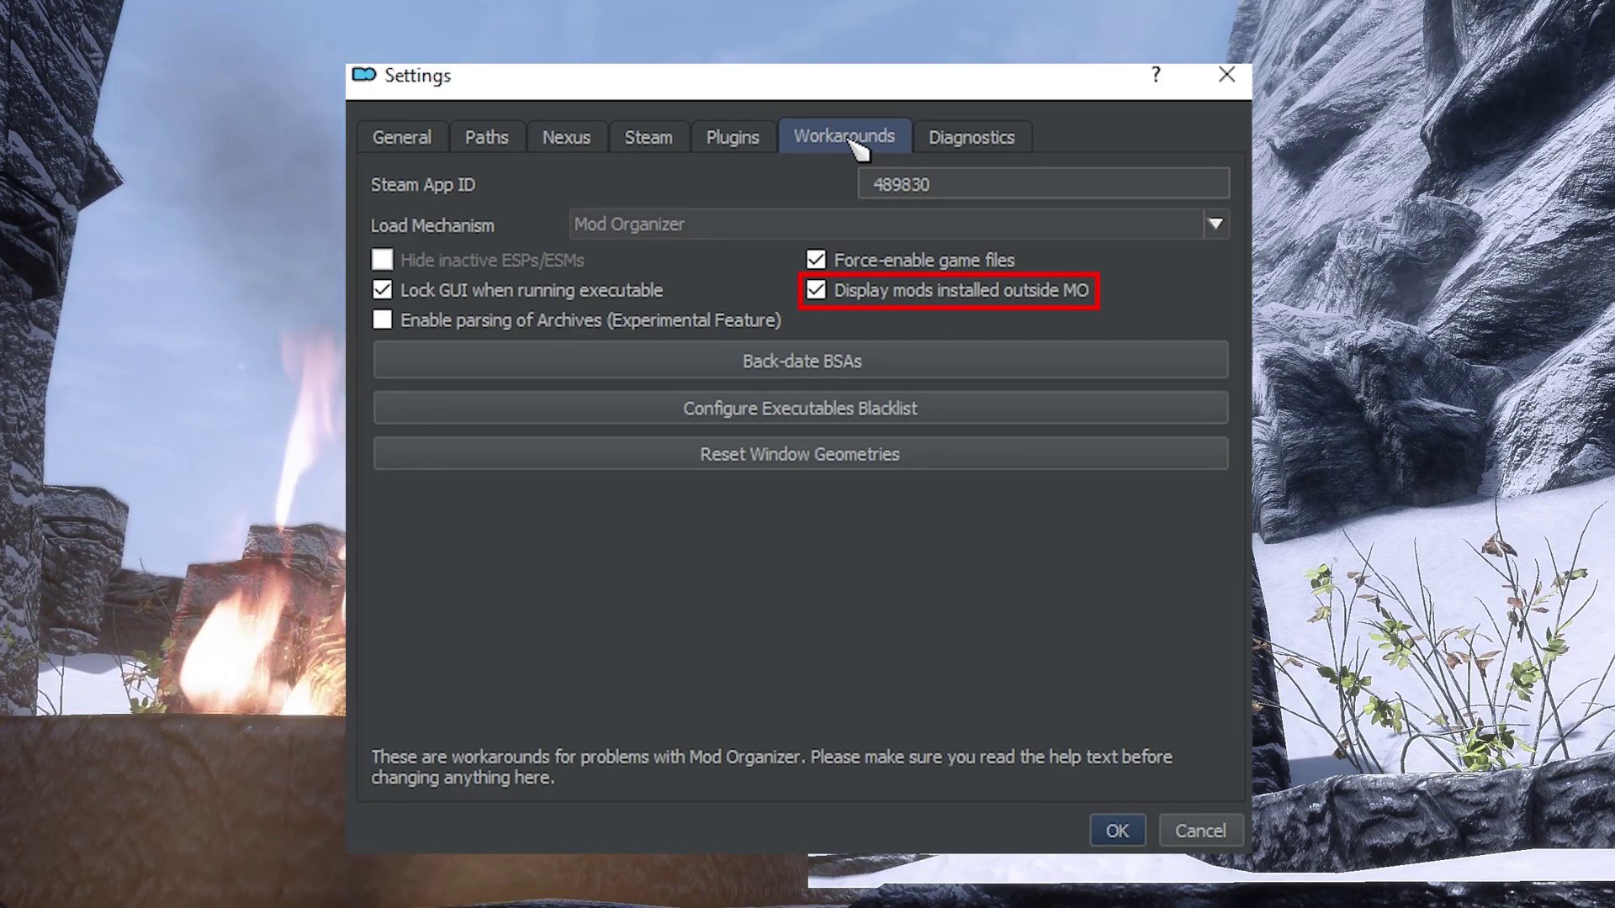
{"action": "left_click", "coordinate": [968, 144]}
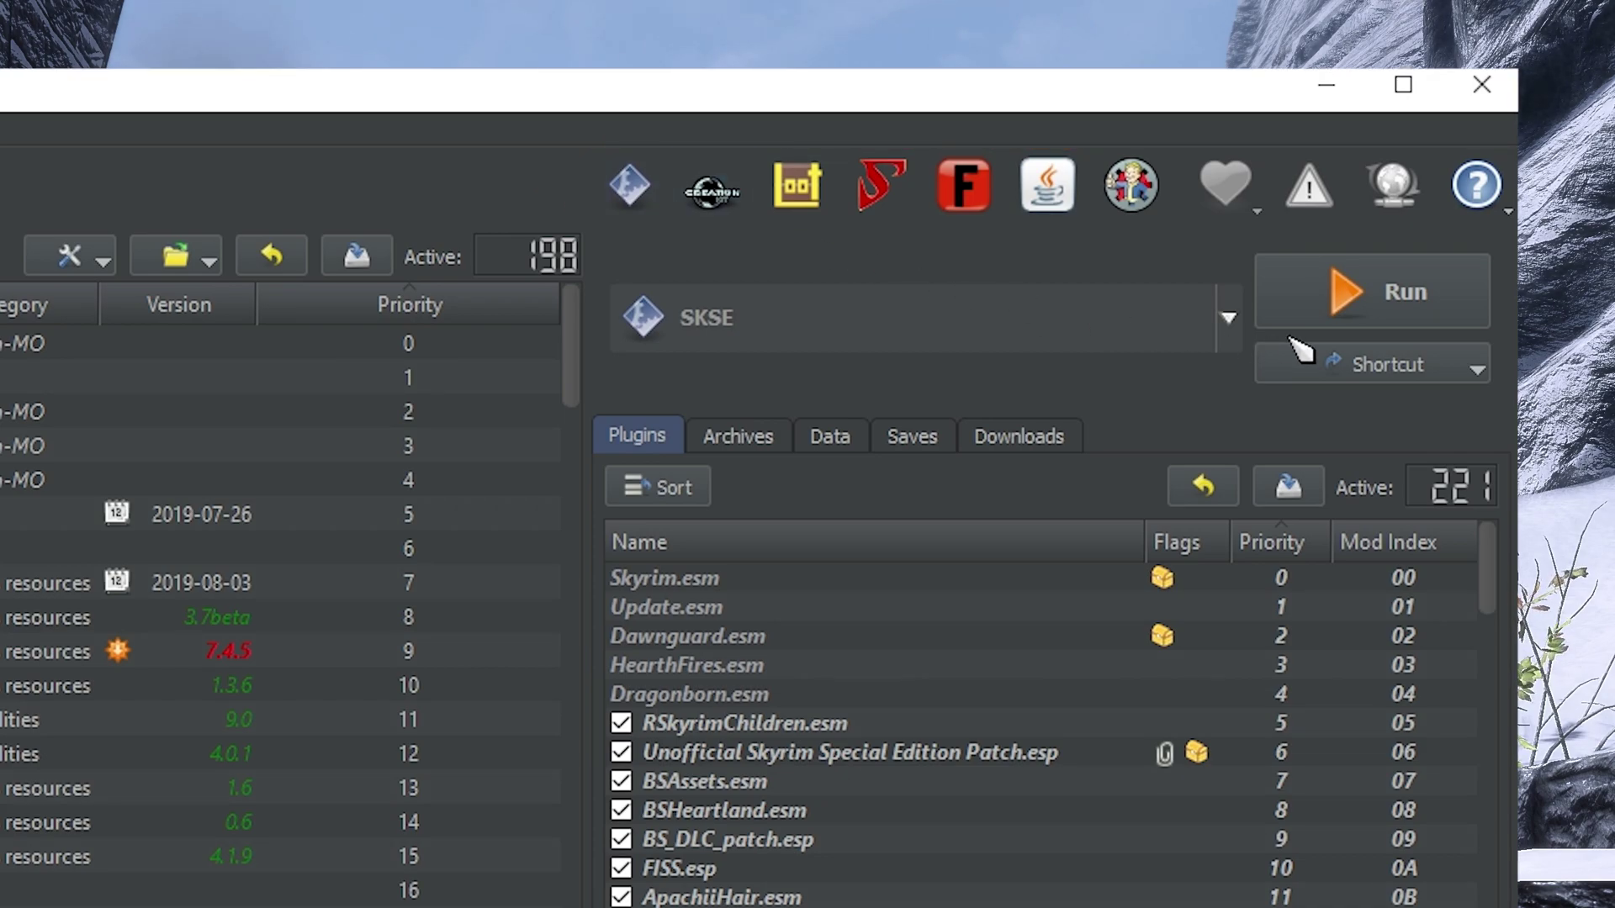
Create a Start Menu shortcut for the SKSE executable
{"action": "left_click", "coordinate": [1427, 360]}
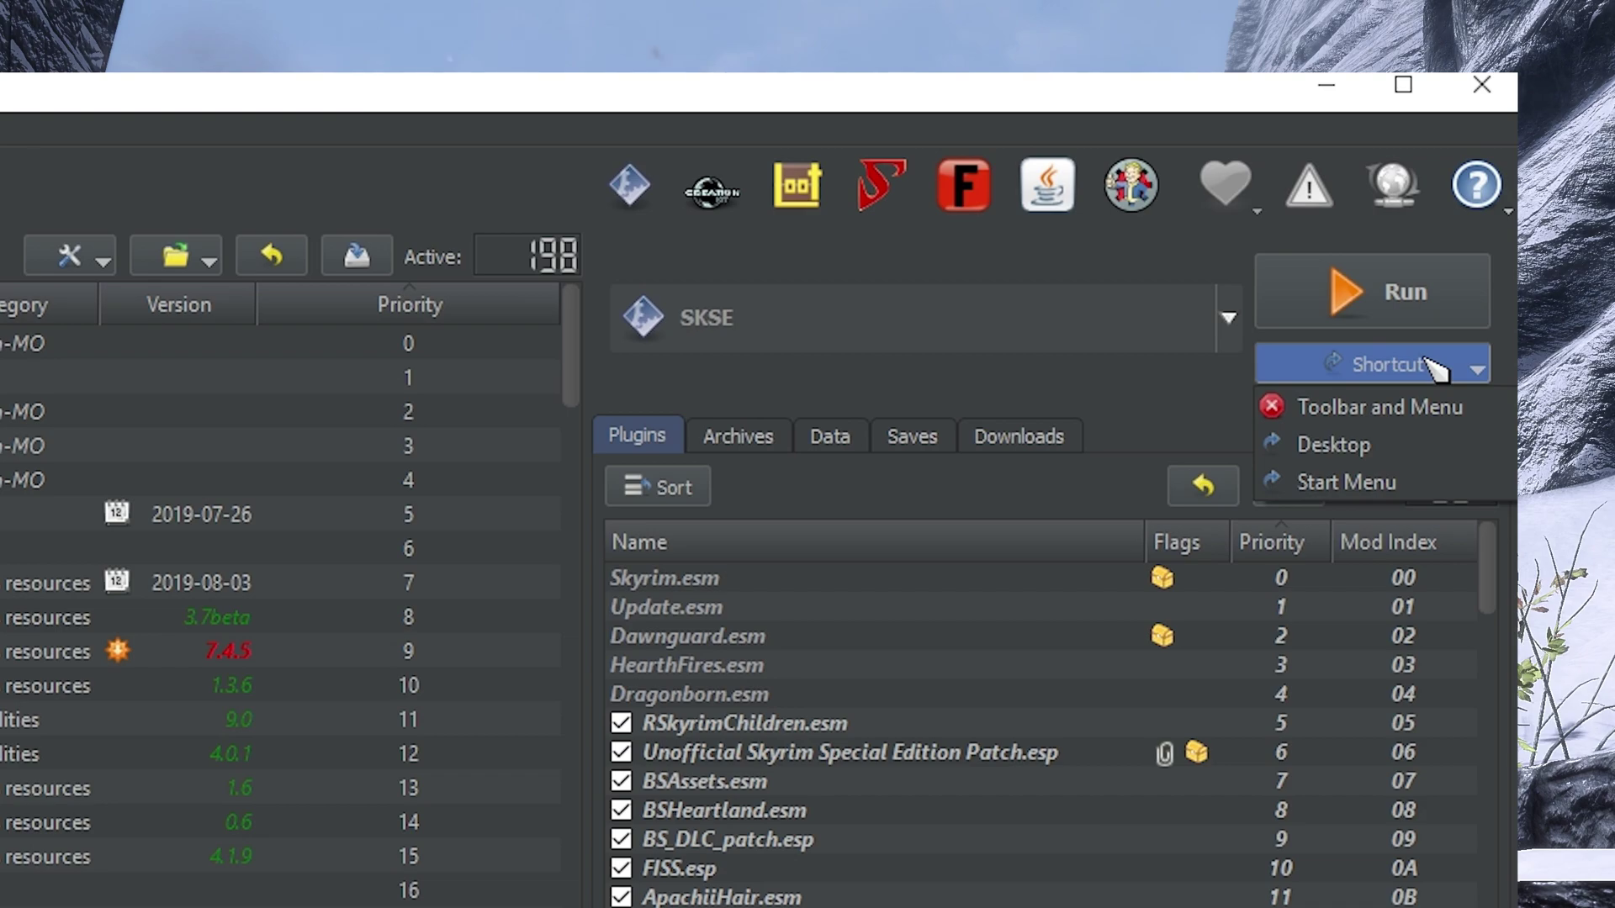
{"action": "left_click", "coordinate": [1346, 482]}
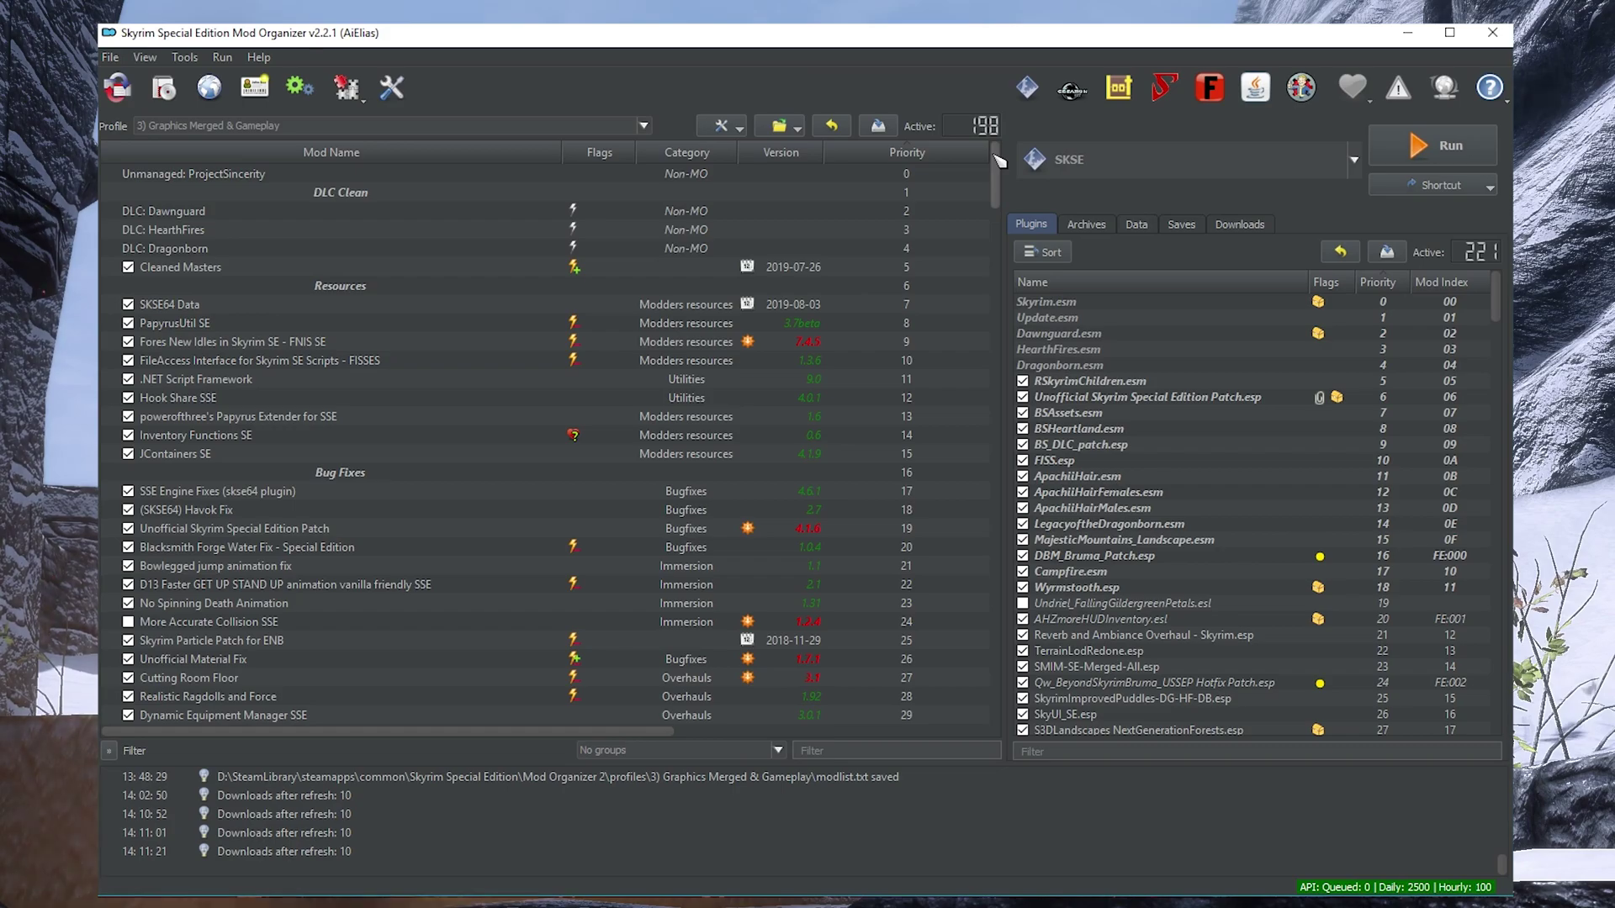
Open the Overwrite entry at the end of the mod list to inspect its contents
{"action": "left_click_drag", "start_coordinate": [999, 160], "coordinate": [995, 707]}
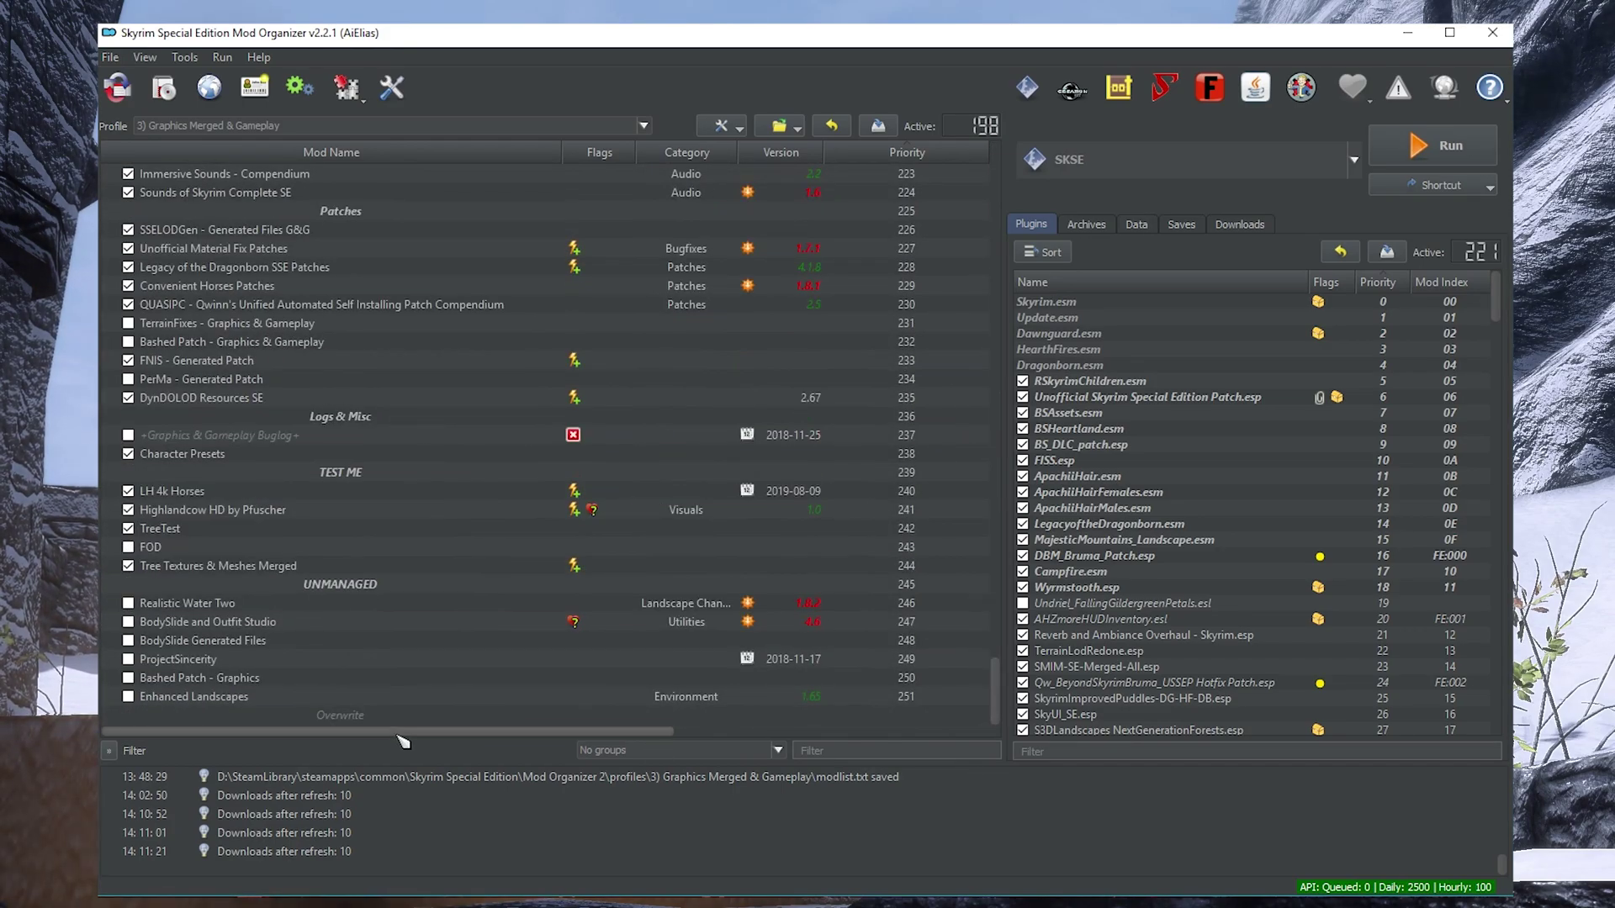
{"action": "double_click", "coordinate": [343, 718]}
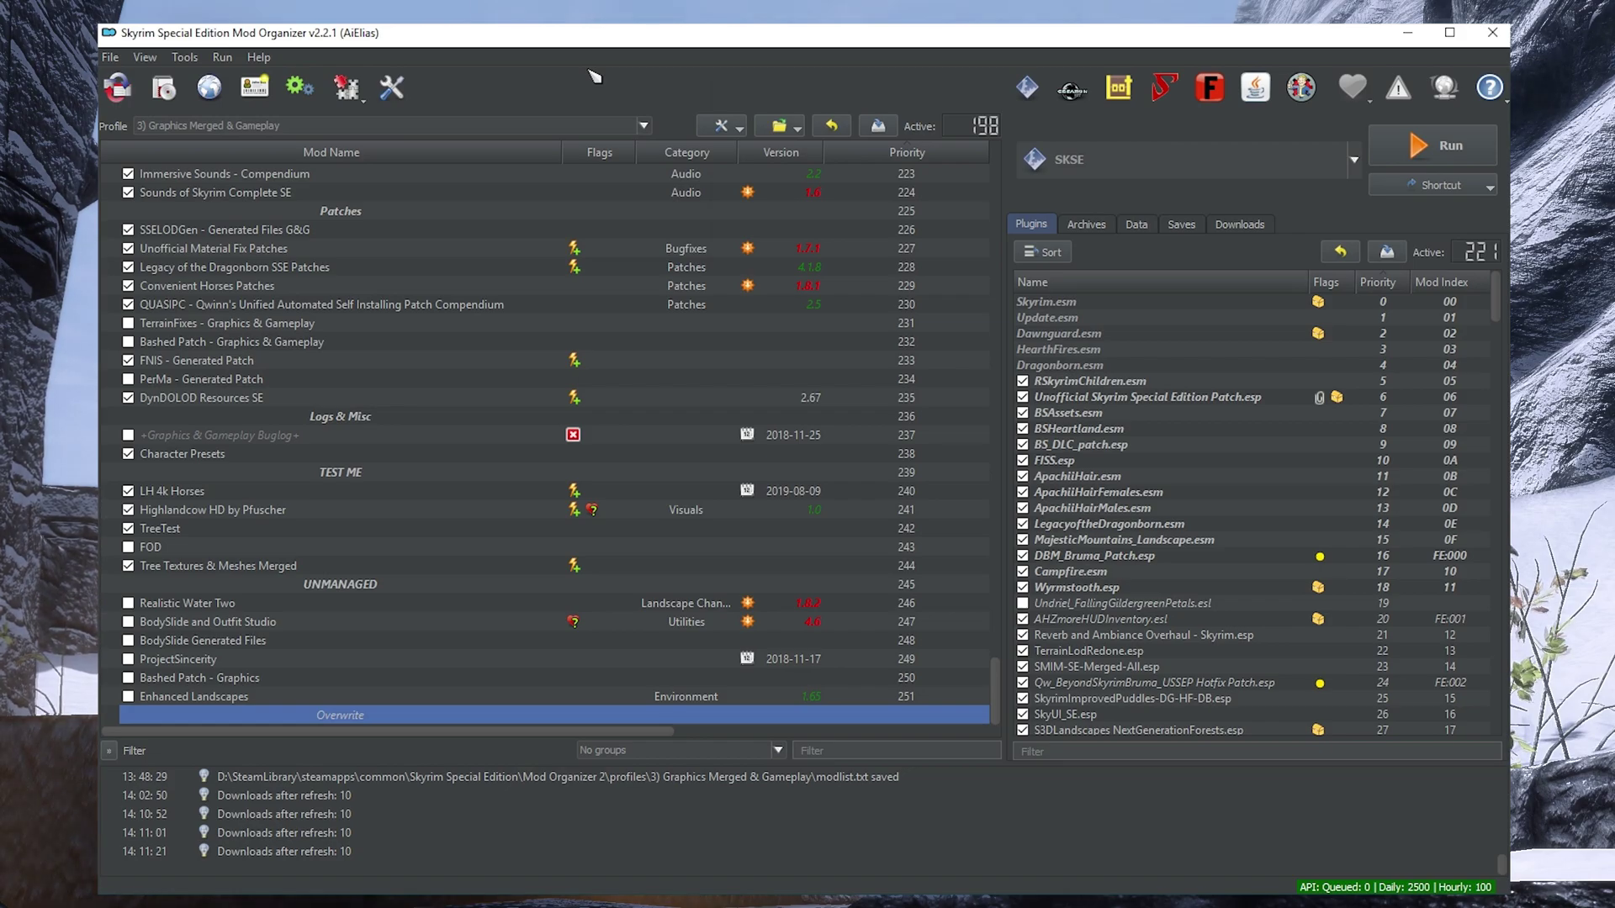
Hide the menu bar while keeping the main toolbar and status bar
{"action": "right_click", "coordinate": [595, 77]}
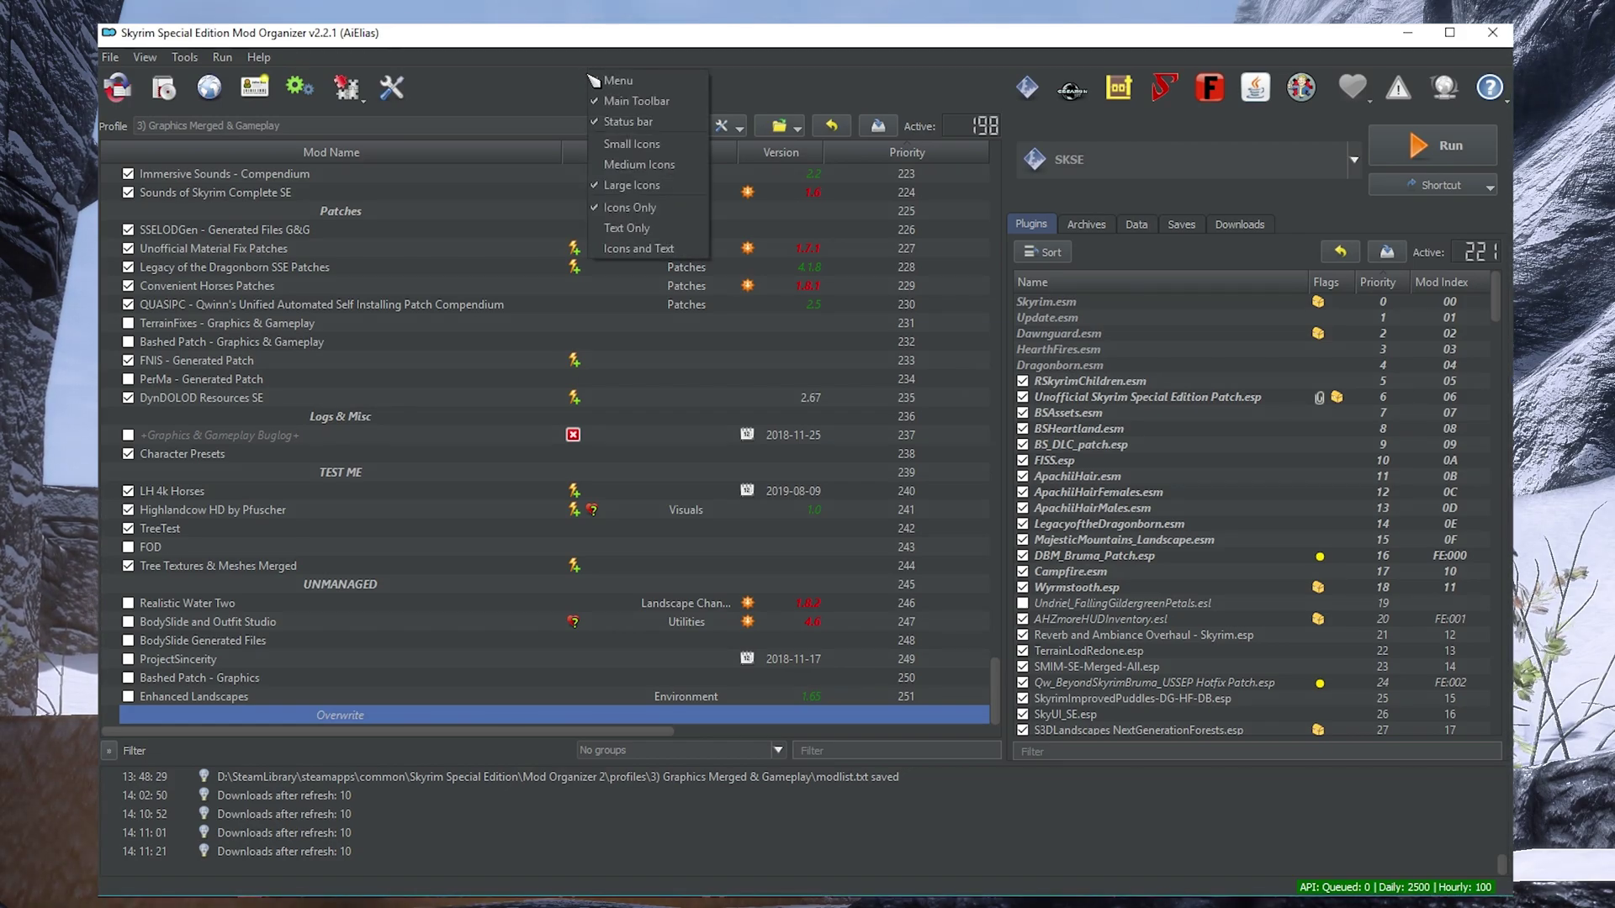
{"action": "left_click", "coordinate": [637, 82]}
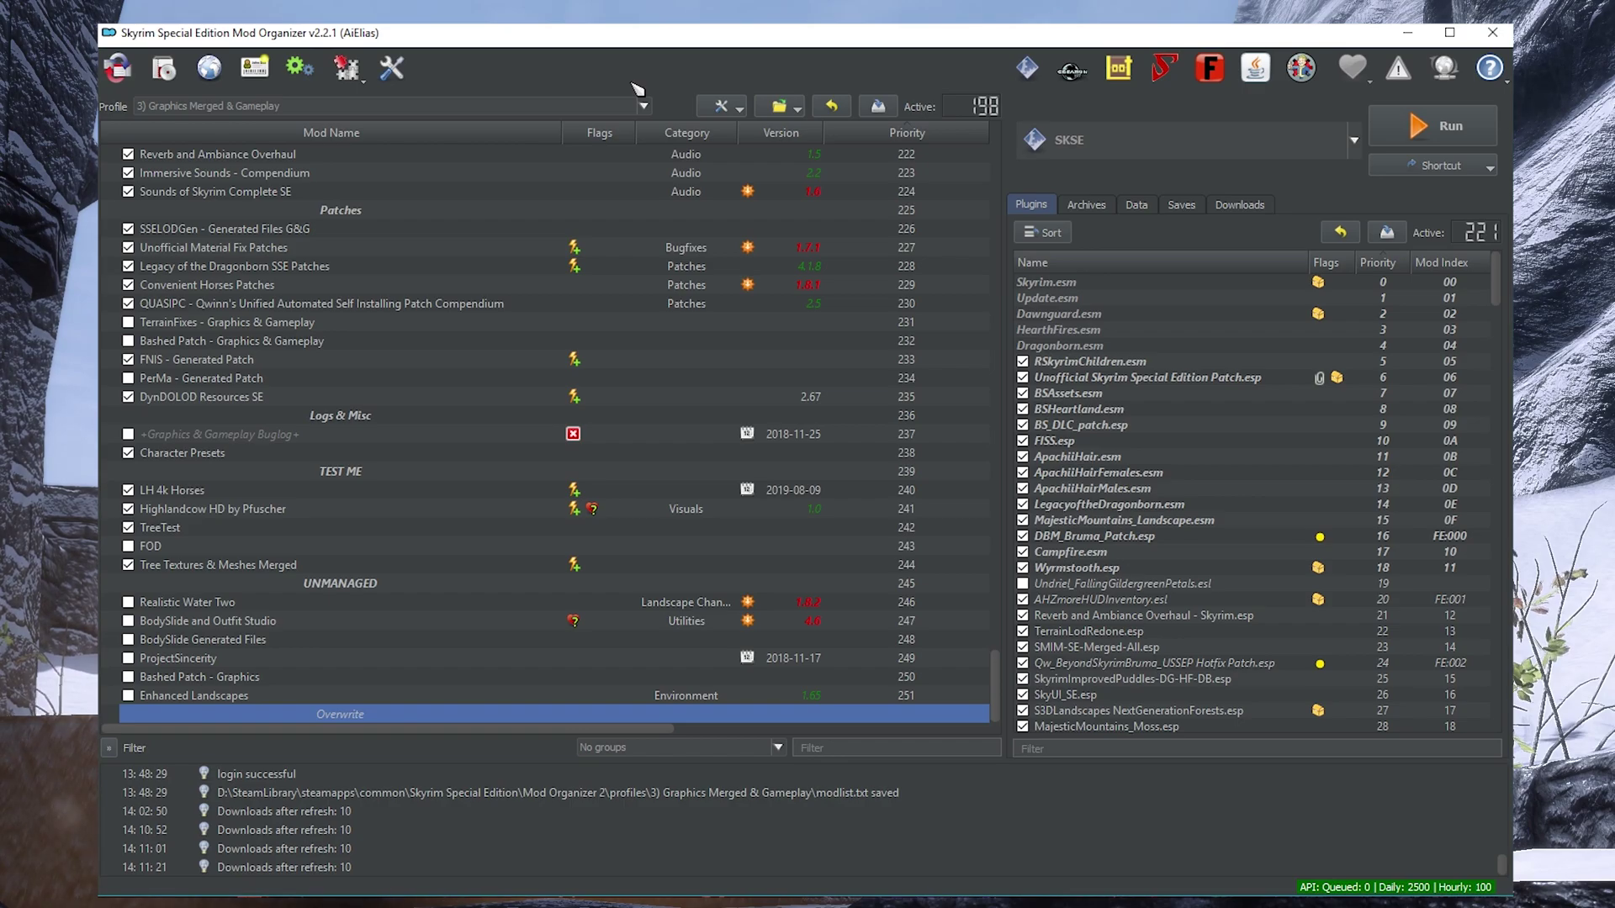